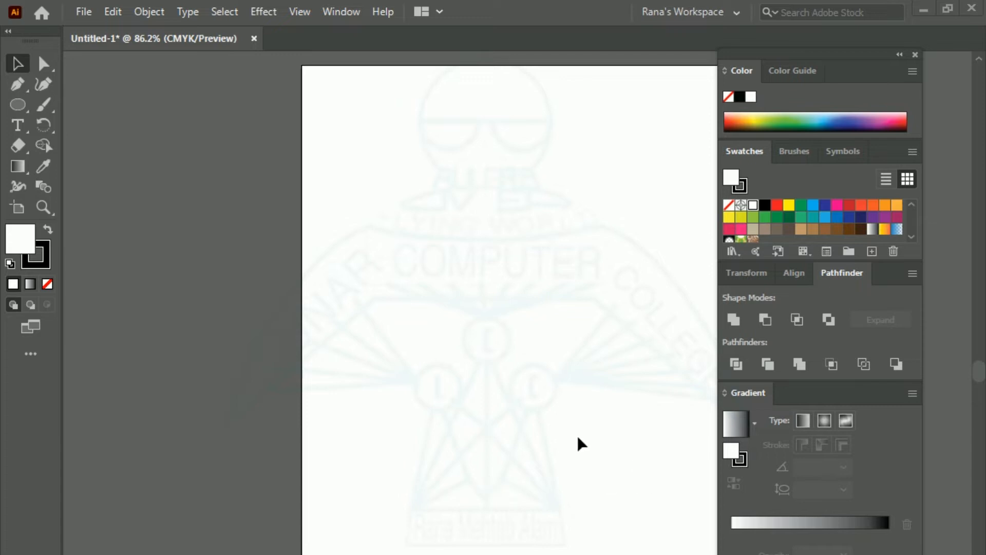
Draw a short straight horizontal line near the artboard's left edge with the Pen tool.
{"action": "left_click", "coordinate": [19, 88]}
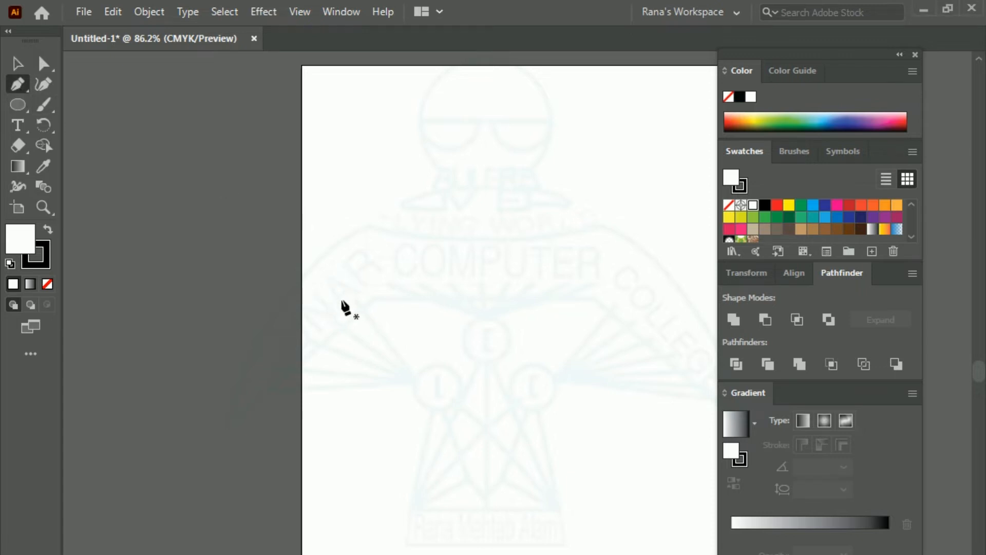
{"action": "left_click_drag", "start_coordinate": [342, 300], "coordinate": [408, 301]}
{"action": "left_click", "coordinate": [415, 300]}
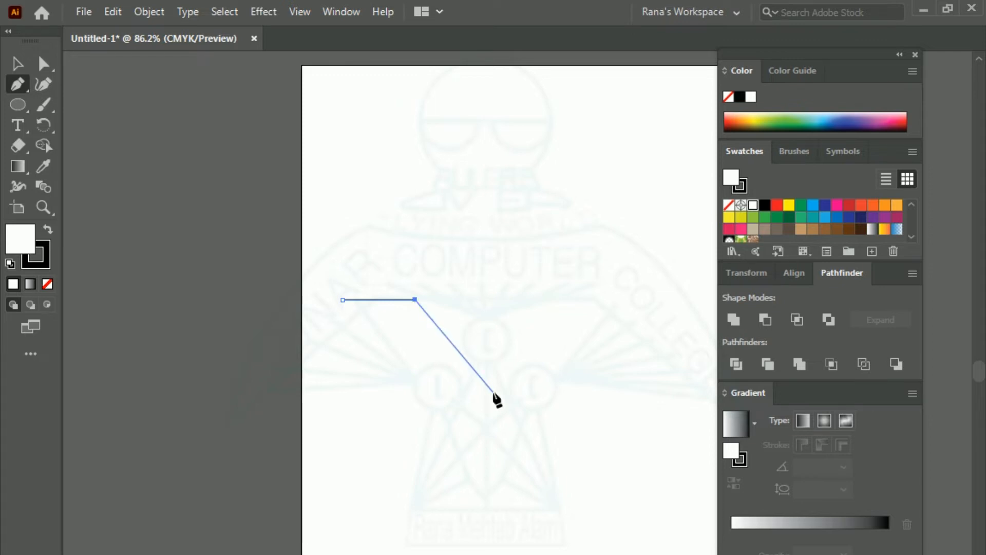
{"action": "key", "text": "Escape"}
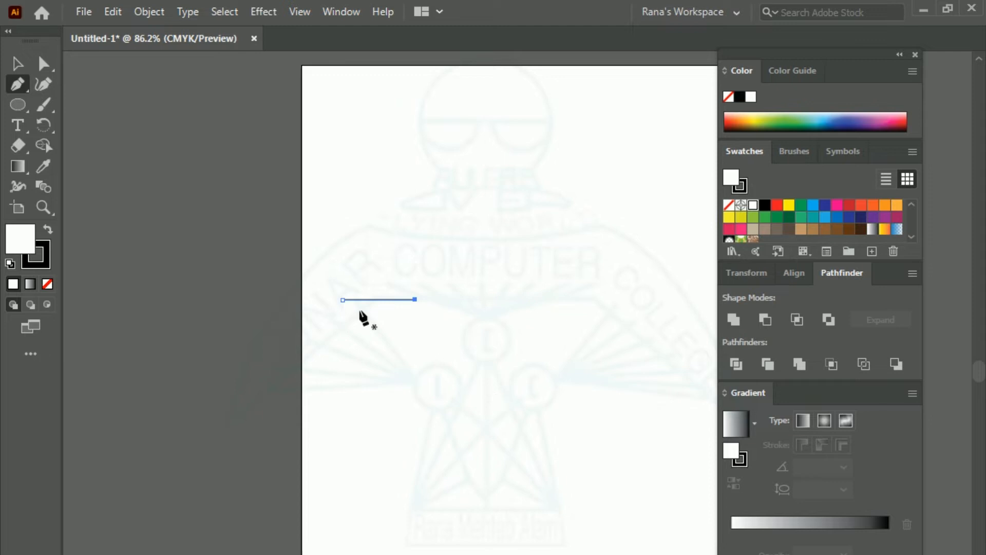
Duplicate the horizontal line twice to its right at equal spacing to form a row of three lines.
{"action": "scroll", "coordinate": [395, 345], "scroll_direction": "up", "scroll_amount": 3}
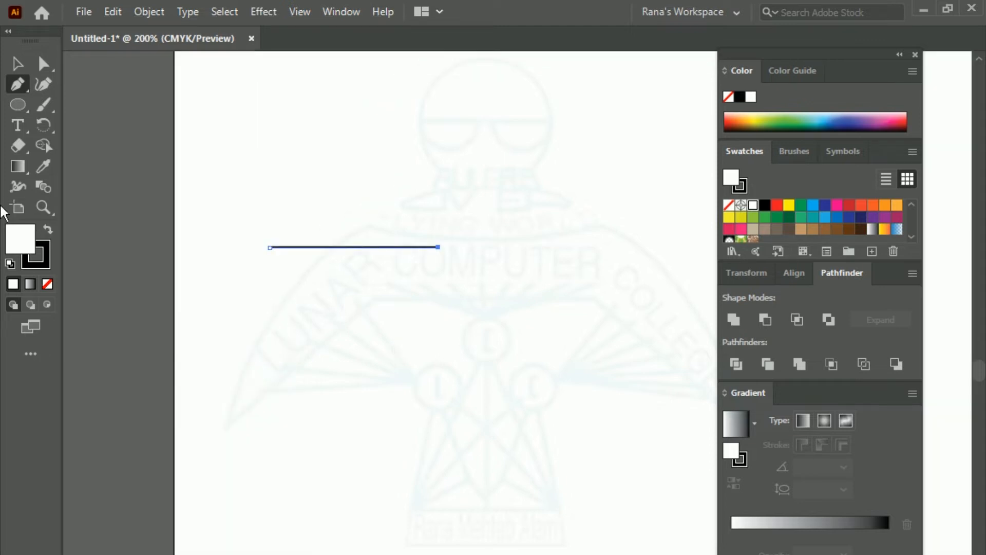
{"action": "left_click", "coordinate": [43, 206]}
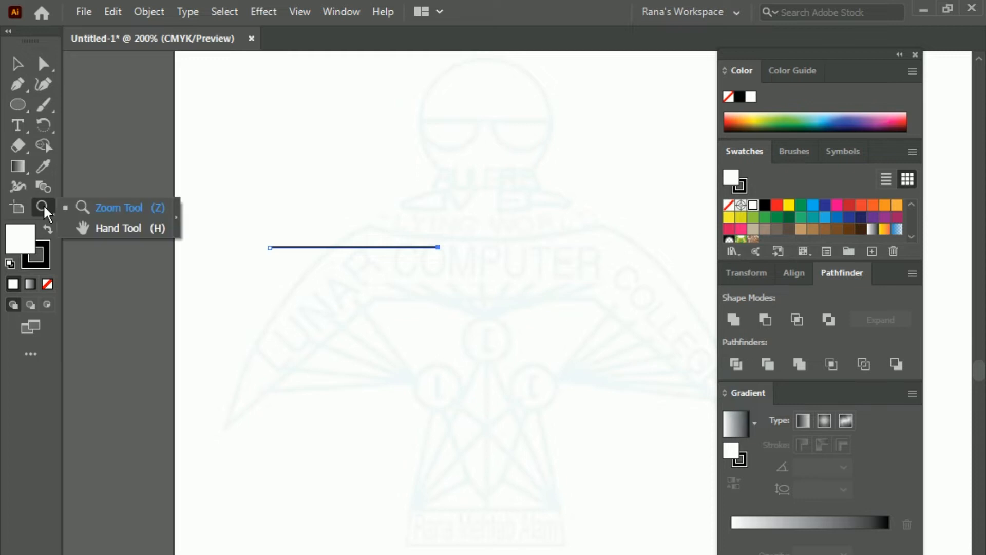
{"action": "left_click", "coordinate": [119, 227]}
{"action": "left_click_drag", "start_coordinate": [543, 348], "coordinate": [390, 369]}
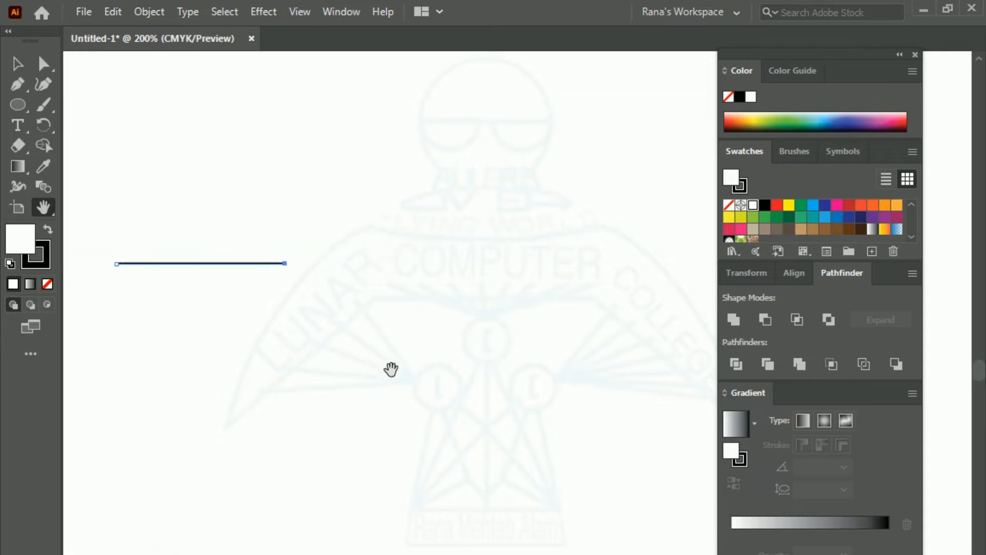
{"action": "left_click", "coordinate": [17, 64]}
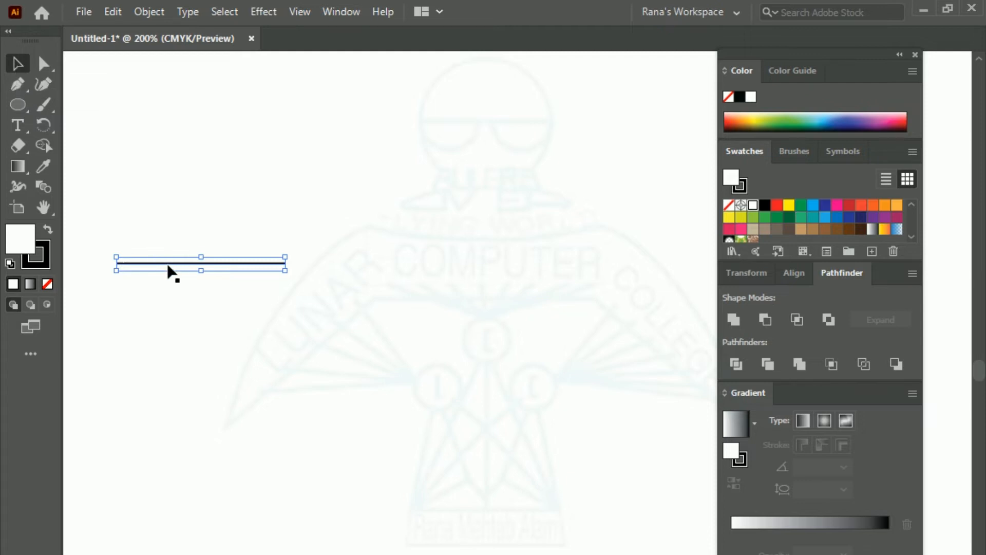
{"action": "key", "text": "alt"}
{"action": "left_click_drag", "start_coordinate": [167, 266], "coordinate": [401, 285]}
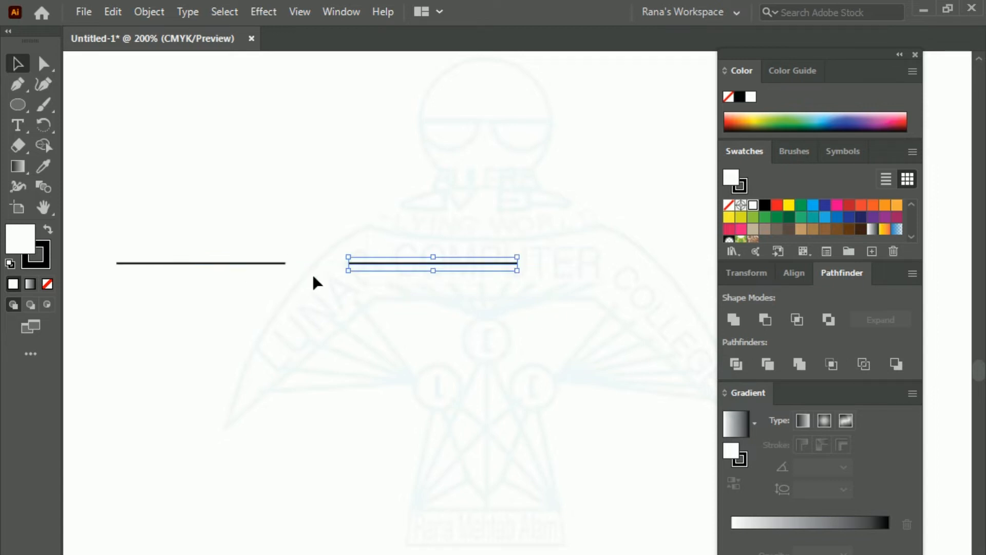
{"action": "key", "text": "ctrl+d"}
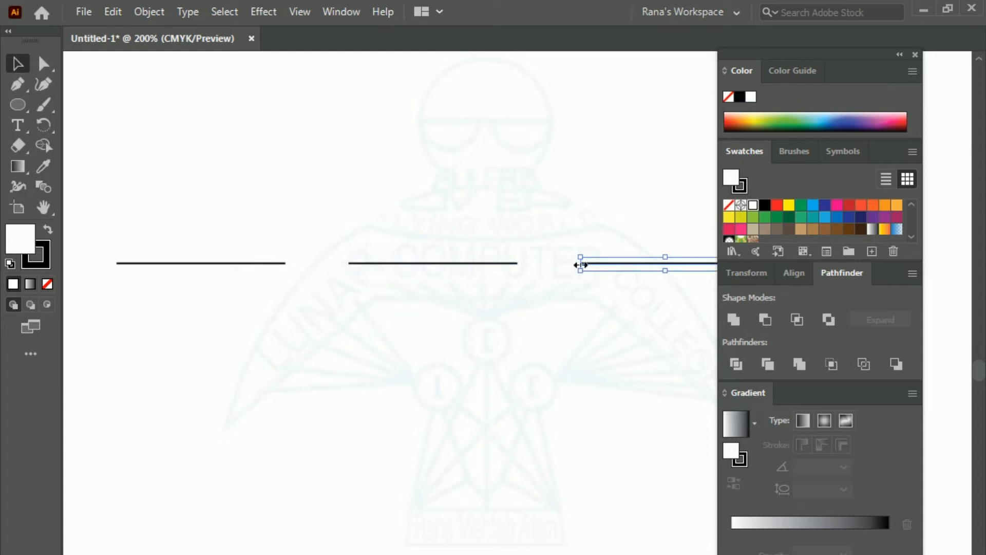
Duplicate the whole row of three lines twice straight downward at equal spacing to form three rows.
{"action": "key", "text": "ctrl+minus"}
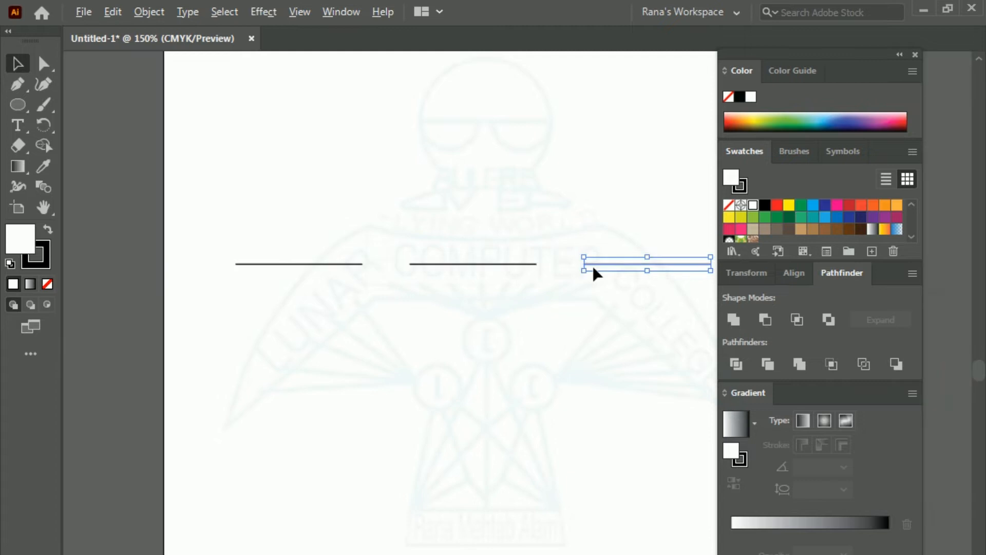
{"action": "left_click", "coordinate": [41, 208]}
{"action": "left_click_drag", "start_coordinate": [495, 392], "coordinate": [385, 398]}
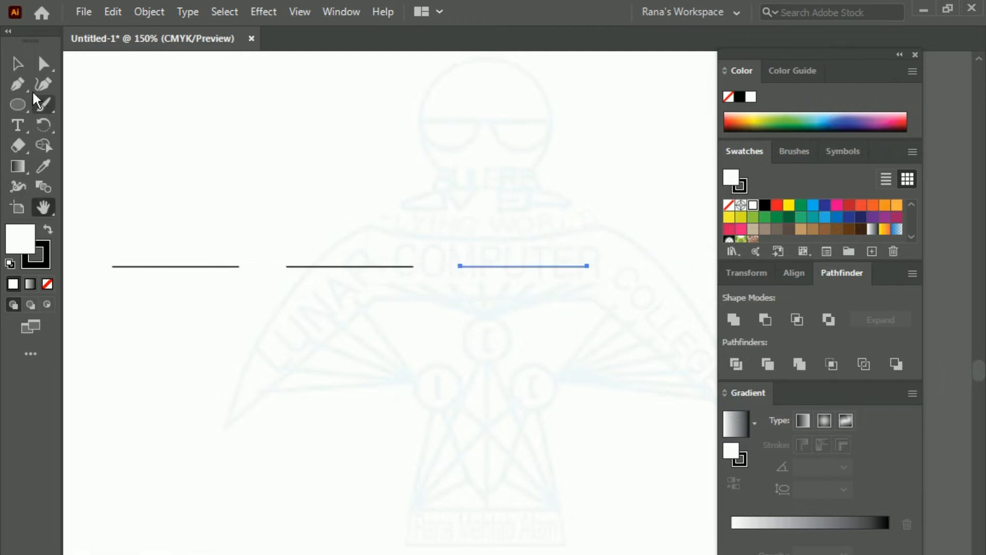
{"action": "left_click", "coordinate": [17, 64]}
{"action": "left_click", "coordinate": [217, 334]}
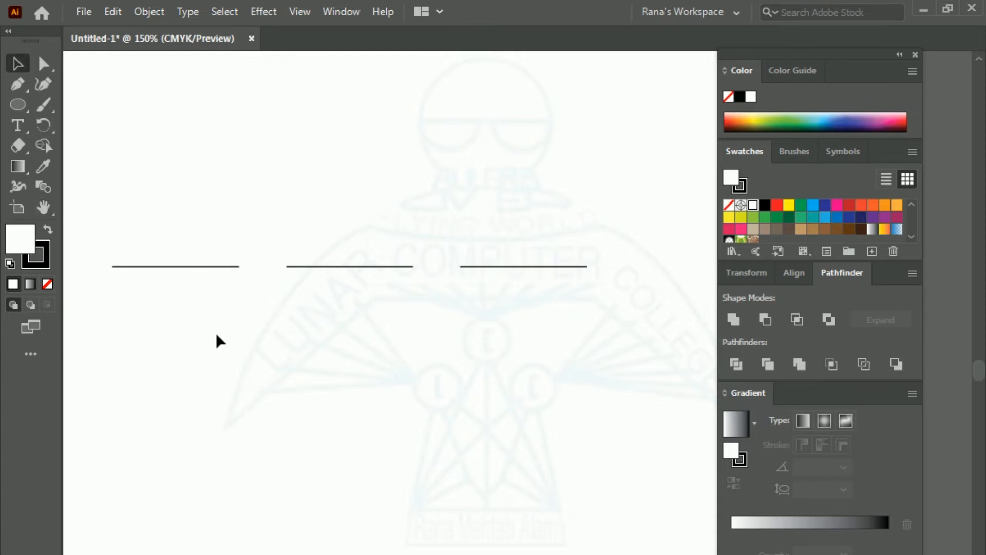
{"action": "left_click_drag", "start_coordinate": [96, 208], "coordinate": [611, 327]}
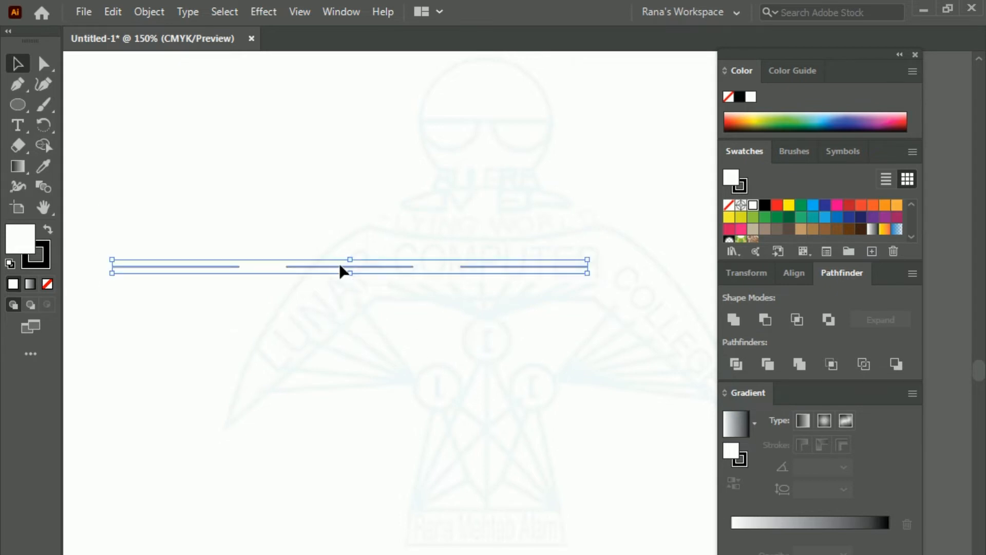
{"action": "left_click_drag", "start_coordinate": [325, 270], "coordinate": [319, 258]}
{"action": "left_click", "coordinate": [297, 217]}
{"action": "left_click_drag", "start_coordinate": [340, 267], "coordinate": [340, 299]}
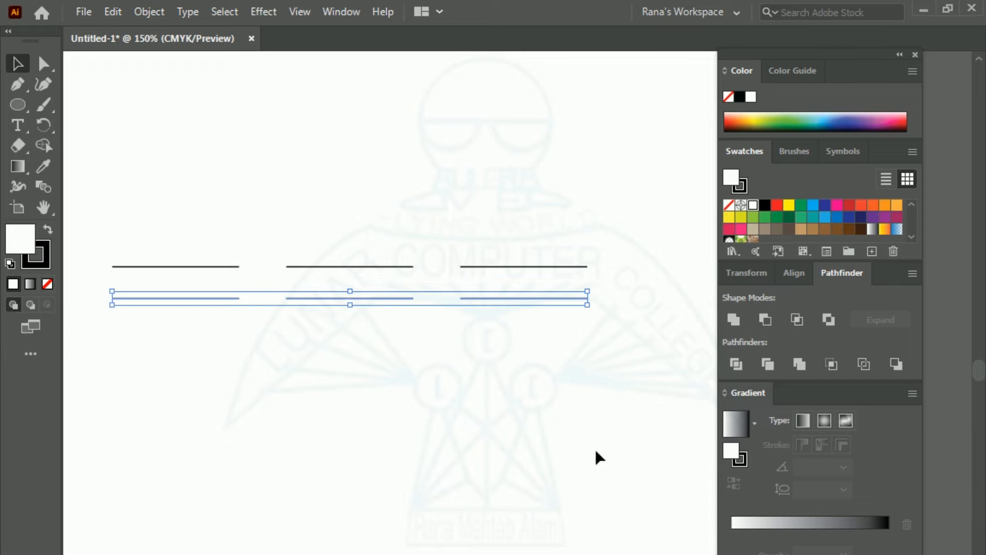
{"action": "key", "text": "ctrl+d"}
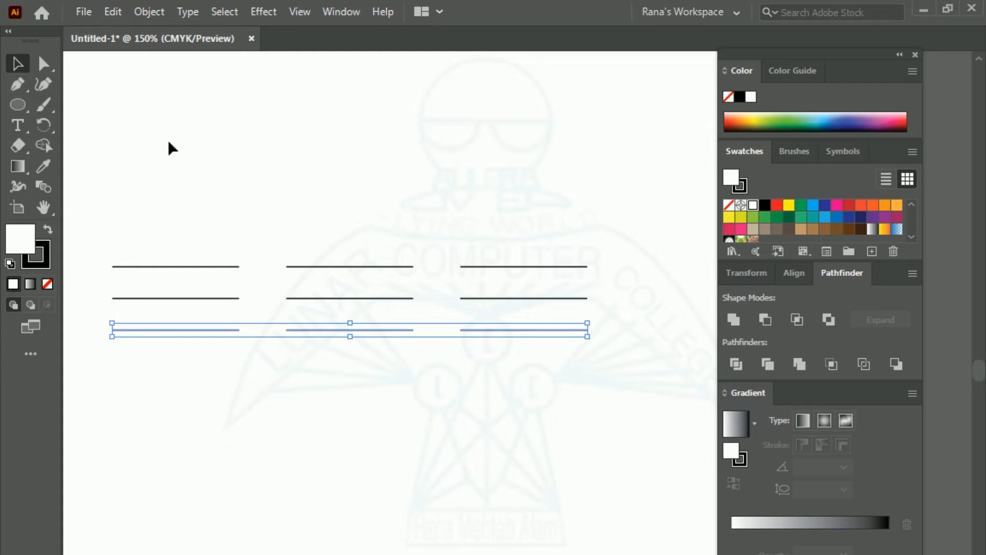
{"action": "left_click", "coordinate": [237, 280]}
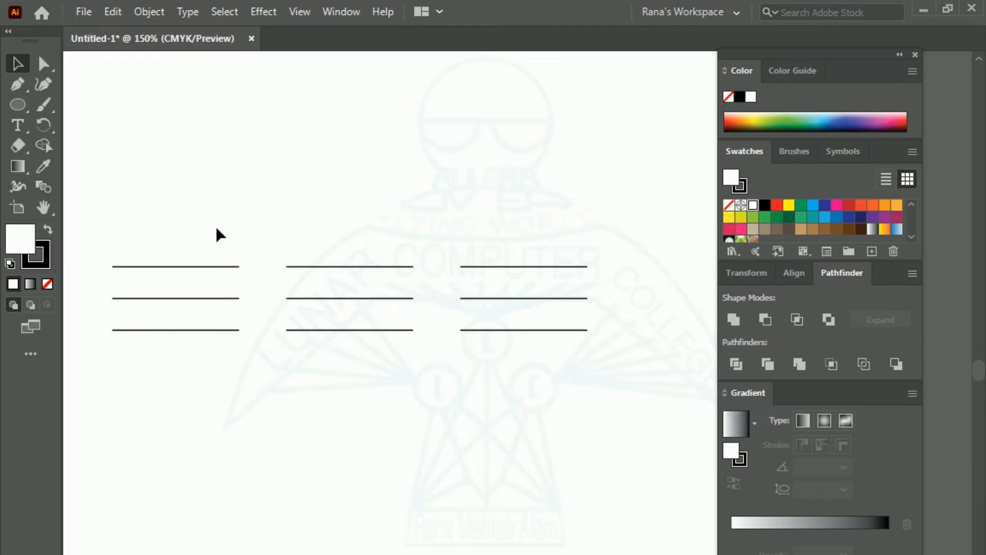
Place a copy of the top row's middle line straight above it.
{"action": "left_click", "coordinate": [340, 268]}
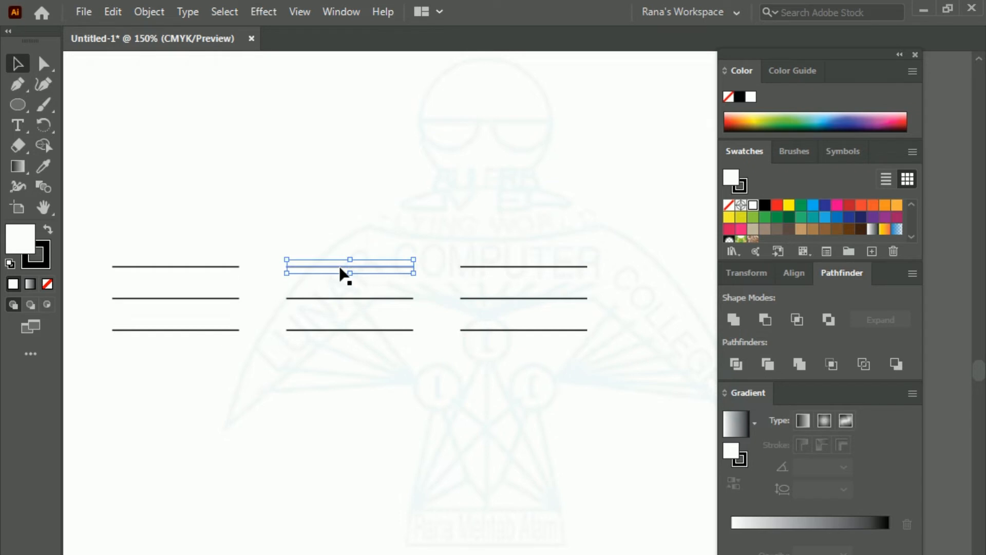
{"action": "key", "text": "alt"}
{"action": "key", "text": "ctrl+shift+a"}
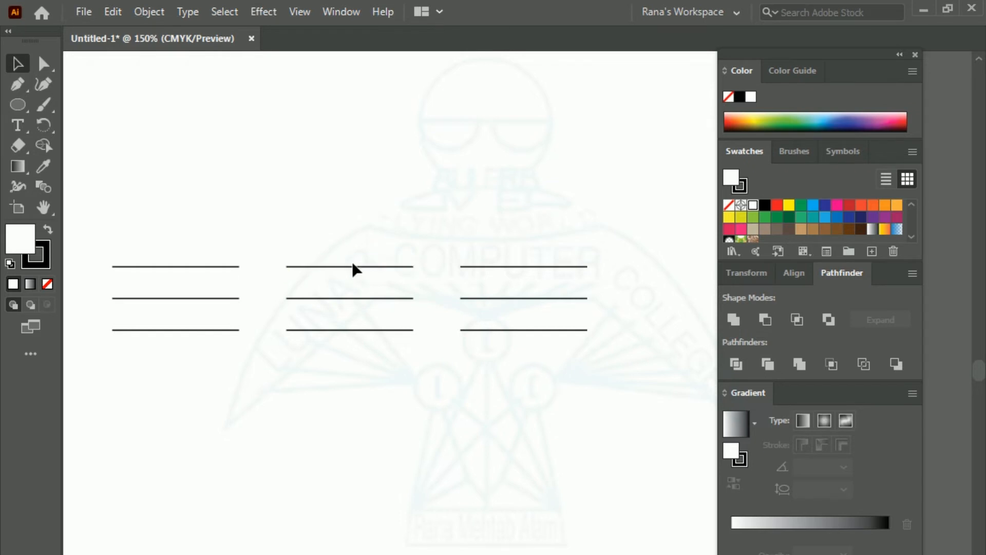
{"action": "left_click_drag", "start_coordinate": [356, 268], "coordinate": [357, 218]}
{"action": "left_click", "coordinate": [240, 142]}
Join both ends of the raised middle line to the line below with vertical Pen segments, forming a rectangle.
{"action": "left_click", "coordinate": [14, 86]}
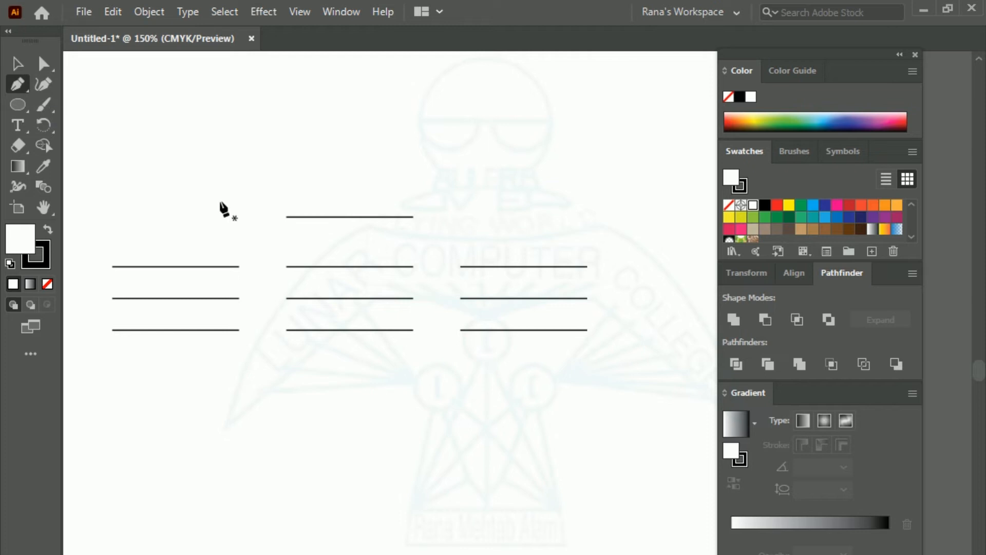
{"action": "left_click", "coordinate": [287, 216]}
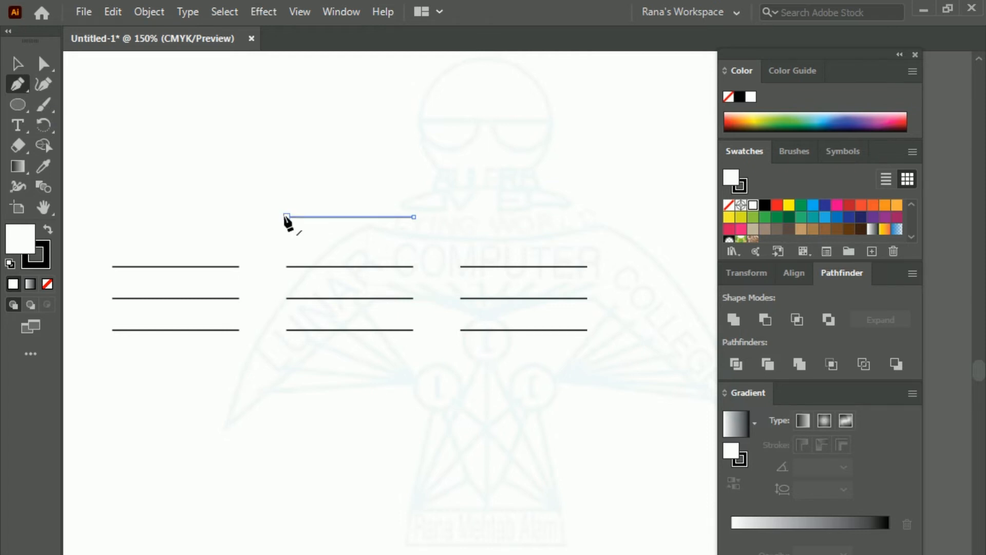
{"action": "left_click", "coordinate": [287, 266]}
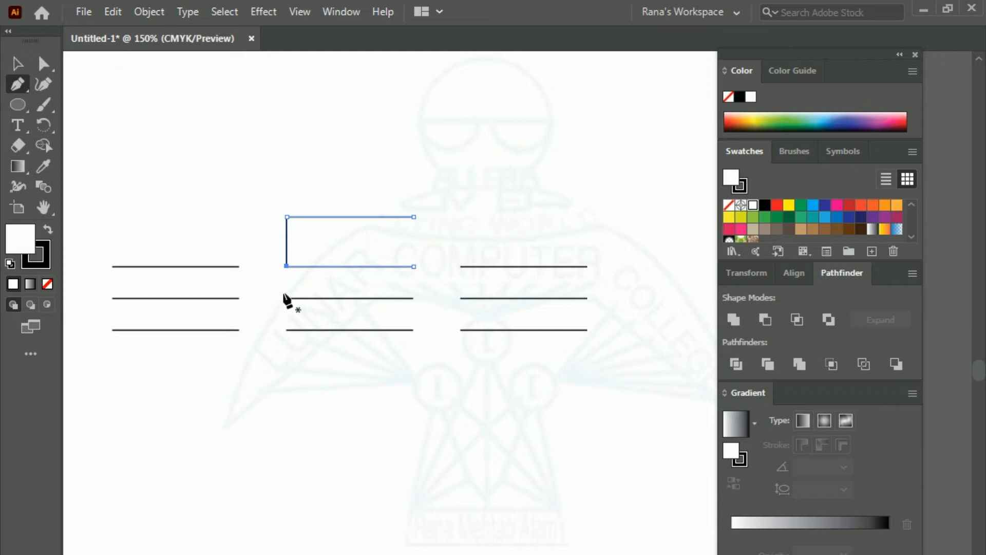
{"action": "left_click", "coordinate": [414, 217]}
{"action": "left_click", "coordinate": [415, 267]}
{"action": "left_click", "coordinate": [414, 266]}
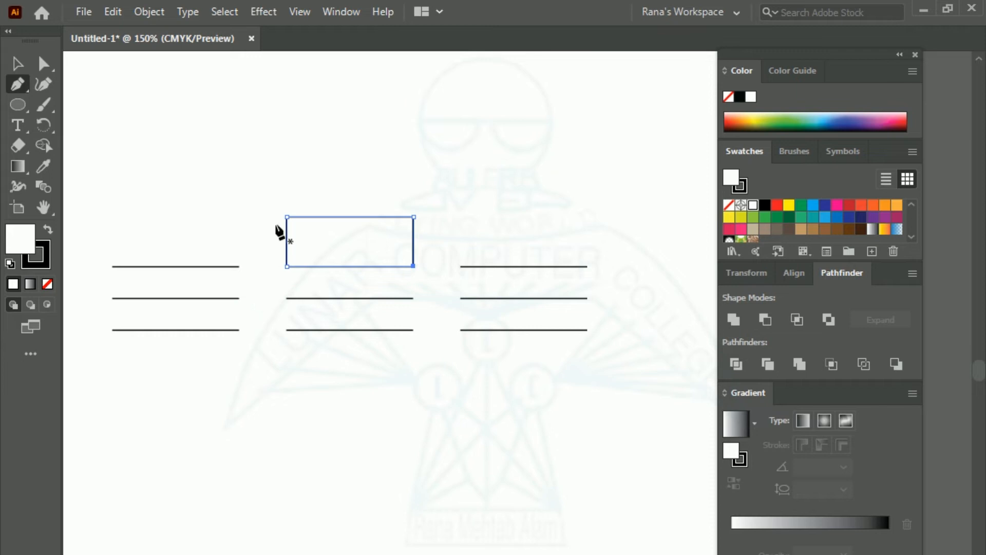
{"action": "left_click", "coordinate": [237, 266]}
{"action": "key", "text": "Escape"}
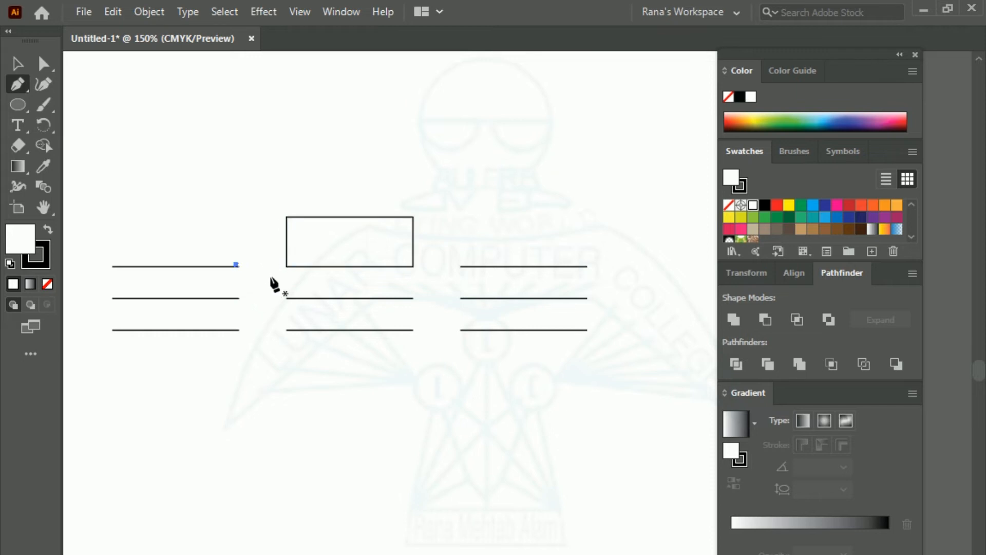
{"action": "key", "text": "Delete"}
Connect the inner ends of the upper two left-column lines to the rectangle's upper-left and lower-left corners.
{"action": "left_click", "coordinate": [238, 266]}
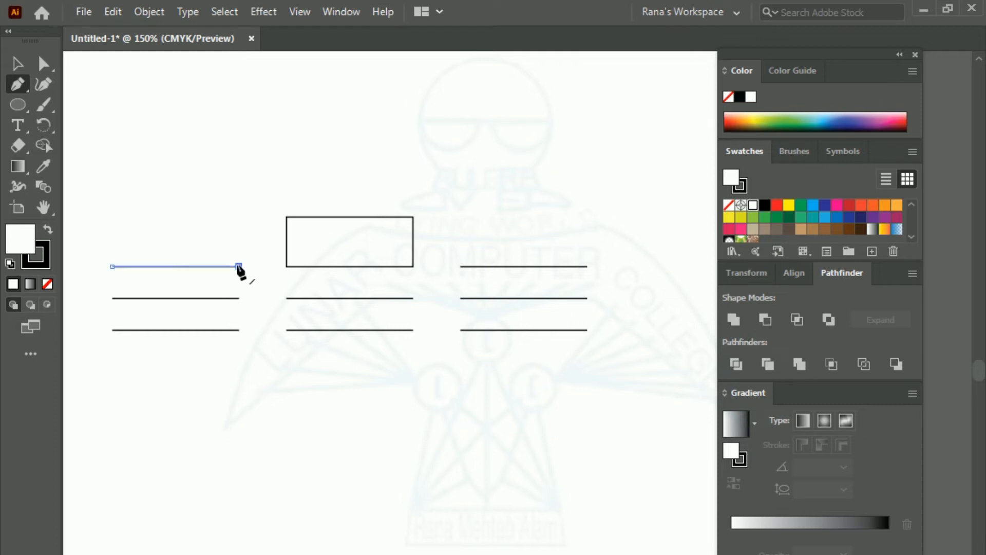
{"action": "left_click", "coordinate": [287, 217]}
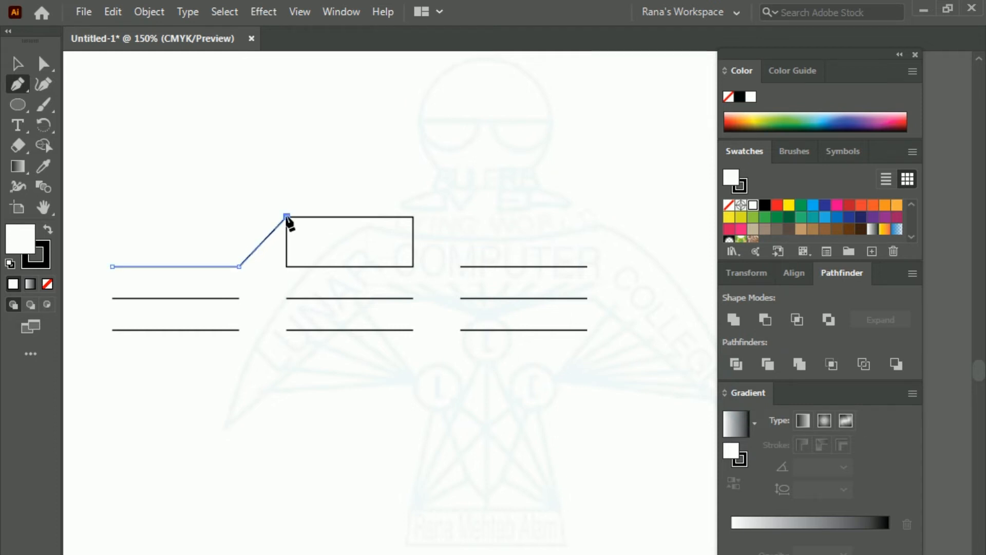
{"action": "left_click", "coordinate": [238, 298]}
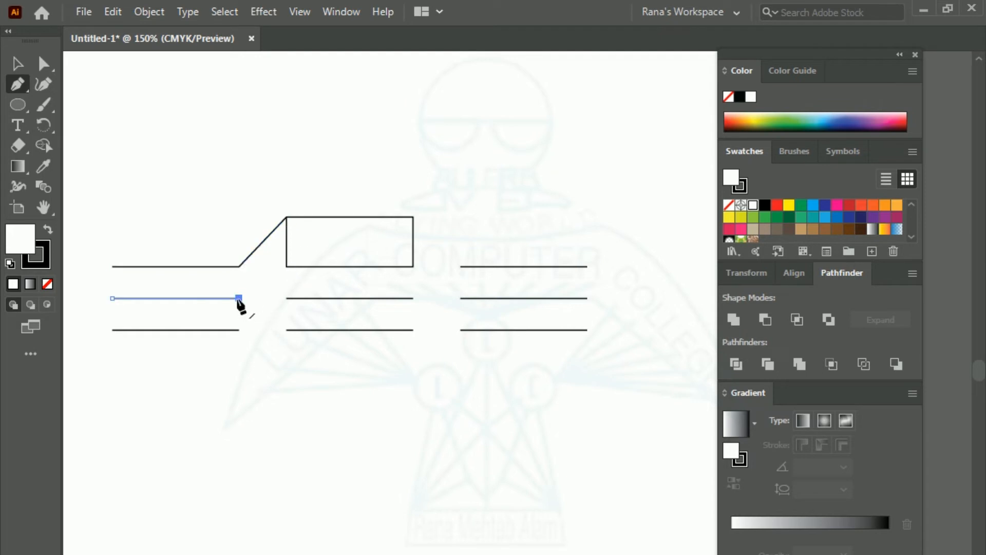
{"action": "left_click", "coordinate": [287, 266]}
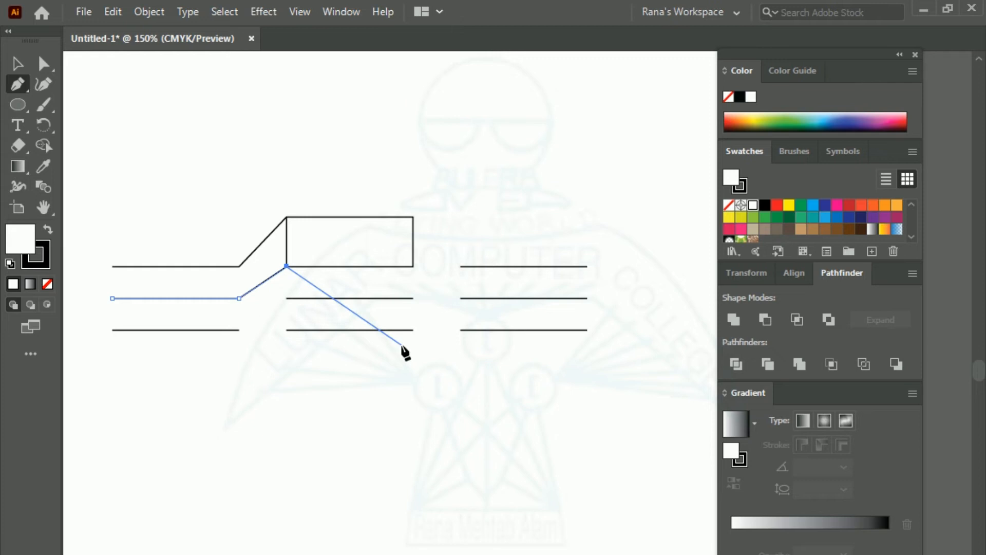
{"action": "key", "text": "Escape"}
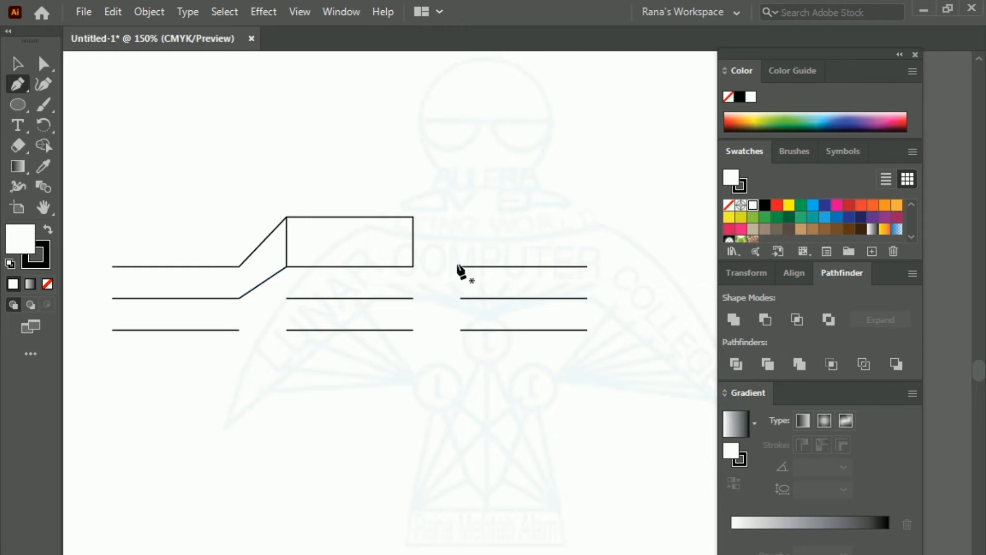
Connect the inner ends of the upper two right-column lines to the rectangle's upper-right and lower-right corners.
{"action": "left_click", "coordinate": [461, 266]}
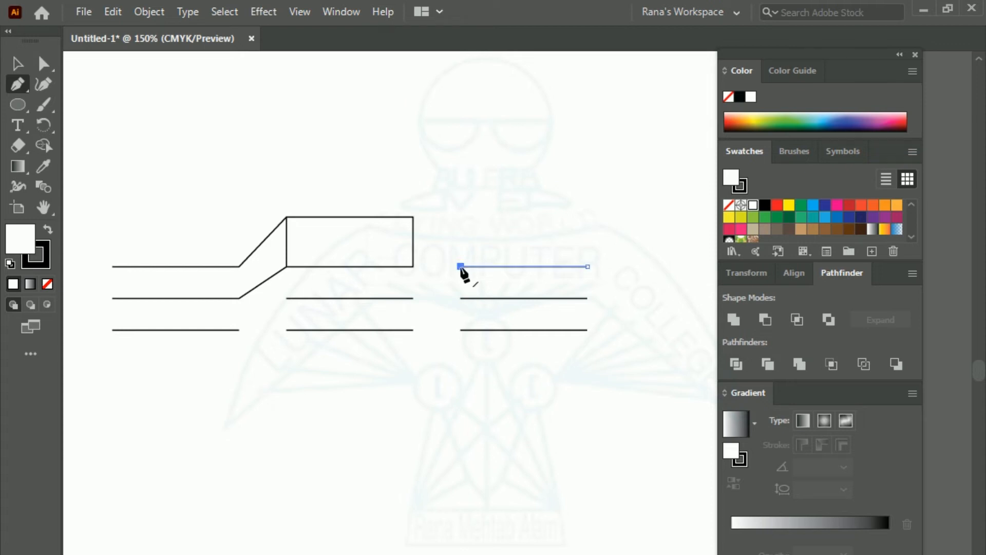
{"action": "left_click", "coordinate": [413, 216]}
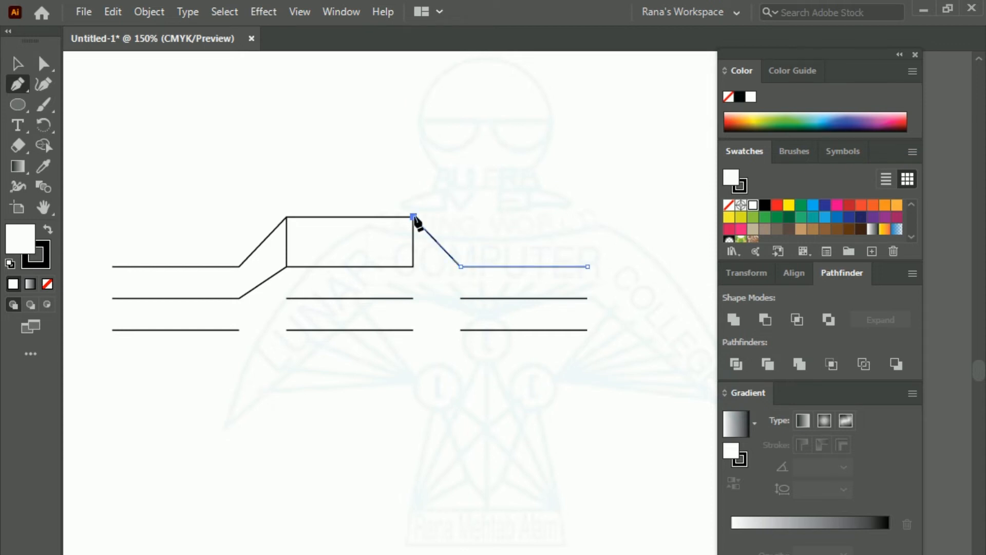
{"action": "left_click", "coordinate": [460, 297]}
{"action": "left_click", "coordinate": [410, 265]}
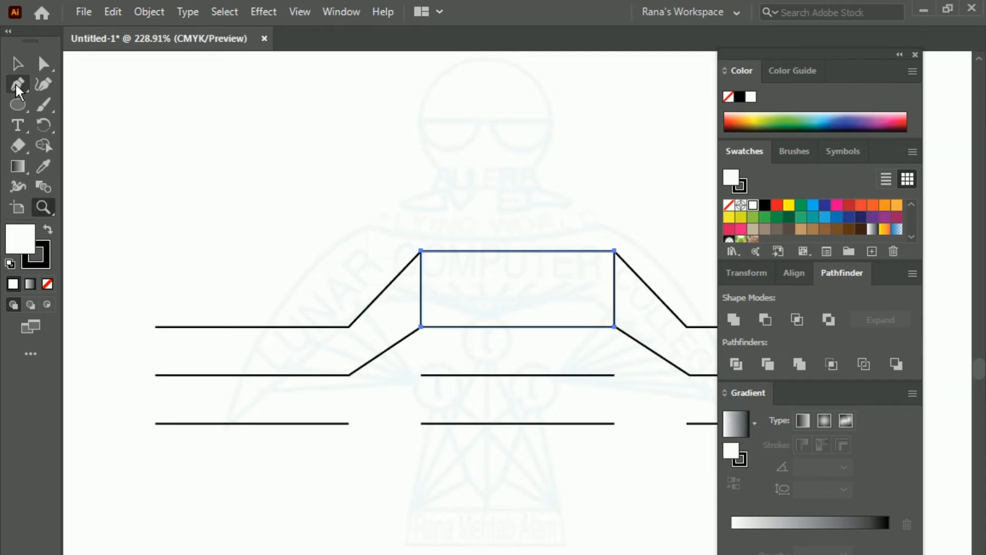
Join the left column's outer ends with a vertical segment and draw another from the rectangle's lower edge to the bottom middle line.
{"action": "left_click", "coordinate": [17, 84]}
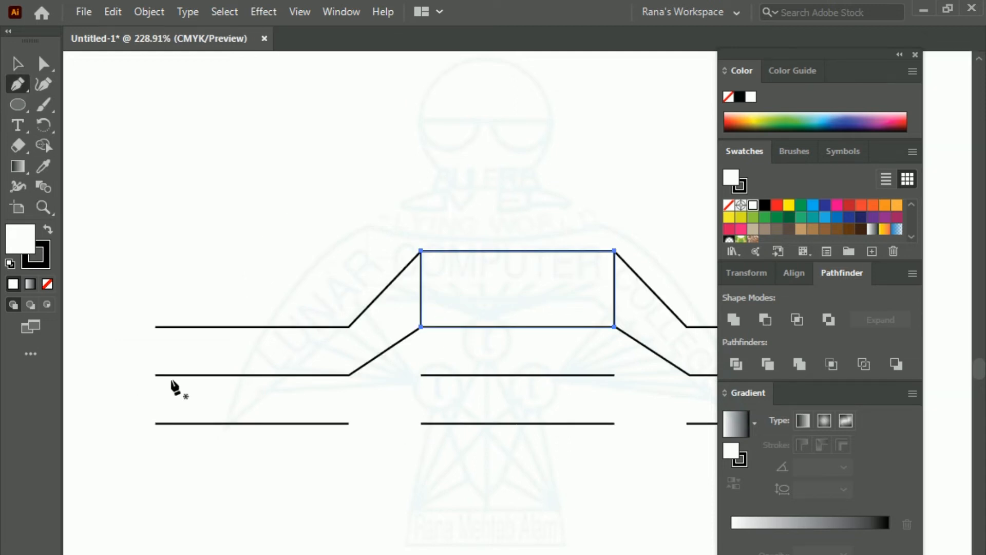
{"action": "left_click", "coordinate": [155, 327]}
{"action": "left_click", "coordinate": [156, 423]}
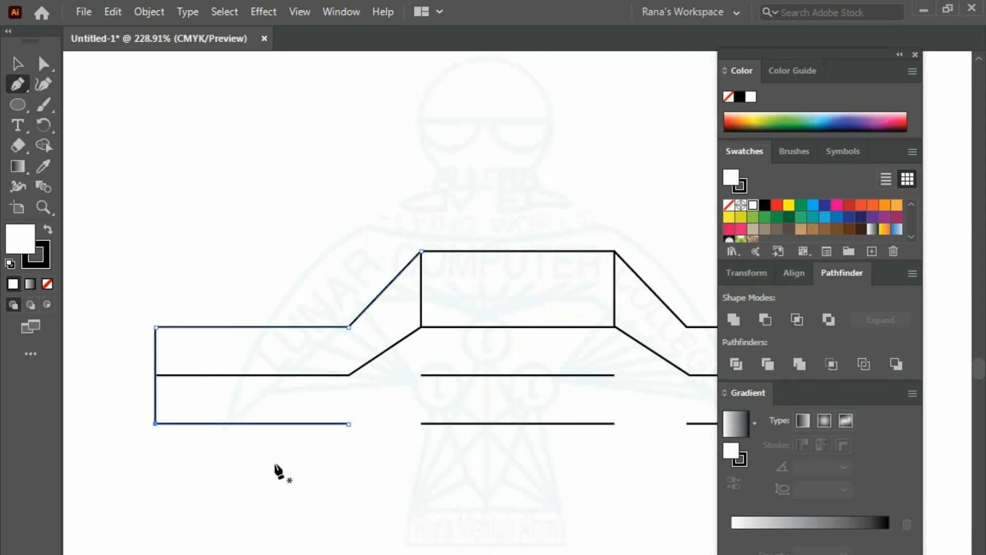
{"action": "left_click", "coordinate": [523, 326]}
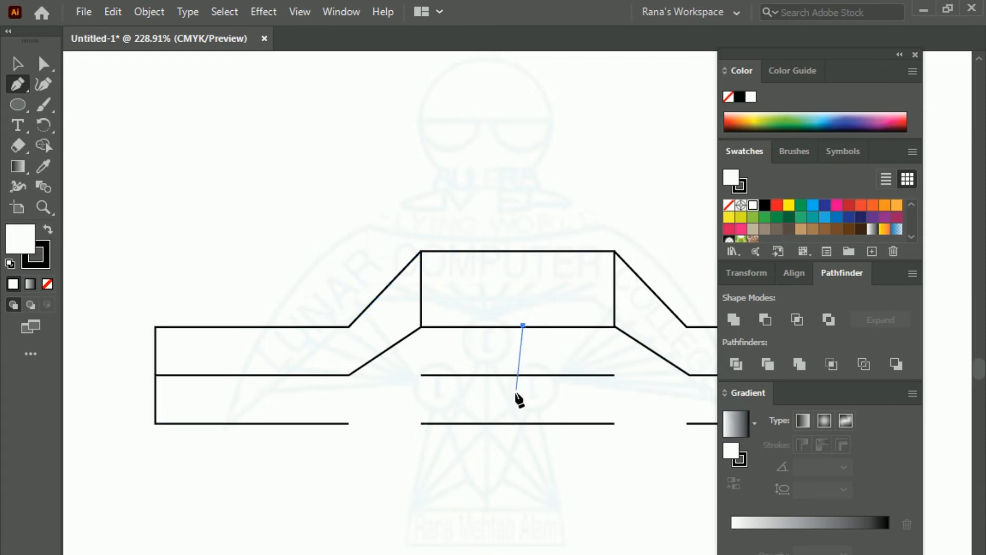
{"action": "left_click", "coordinate": [525, 423]}
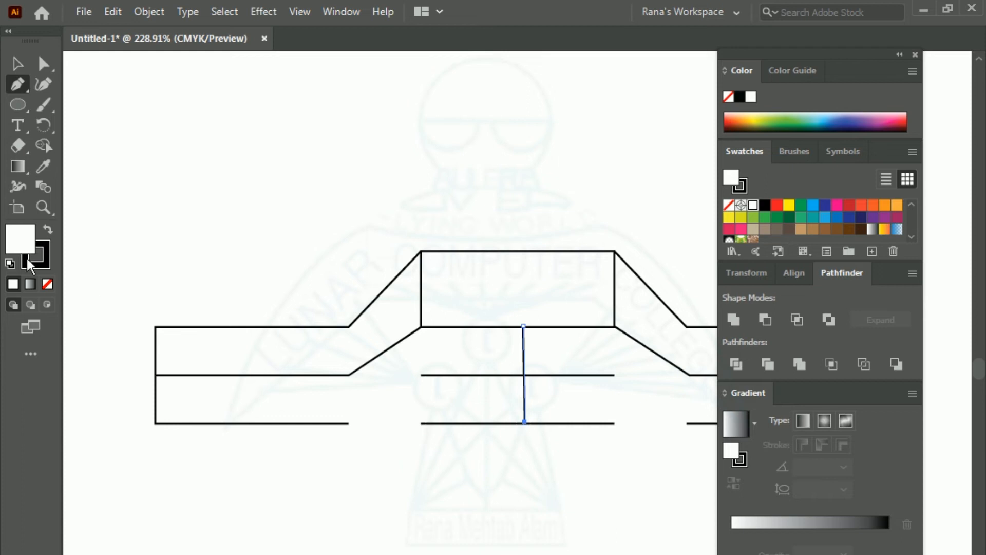
Join the outer ends of the right column's top and bottom lines with a vertical Pen segment and deselect the path.
{"action": "left_click_drag", "start_coordinate": [41, 205], "coordinate": [97, 231]}
{"action": "left_click_drag", "start_coordinate": [555, 447], "coordinate": [336, 450]}
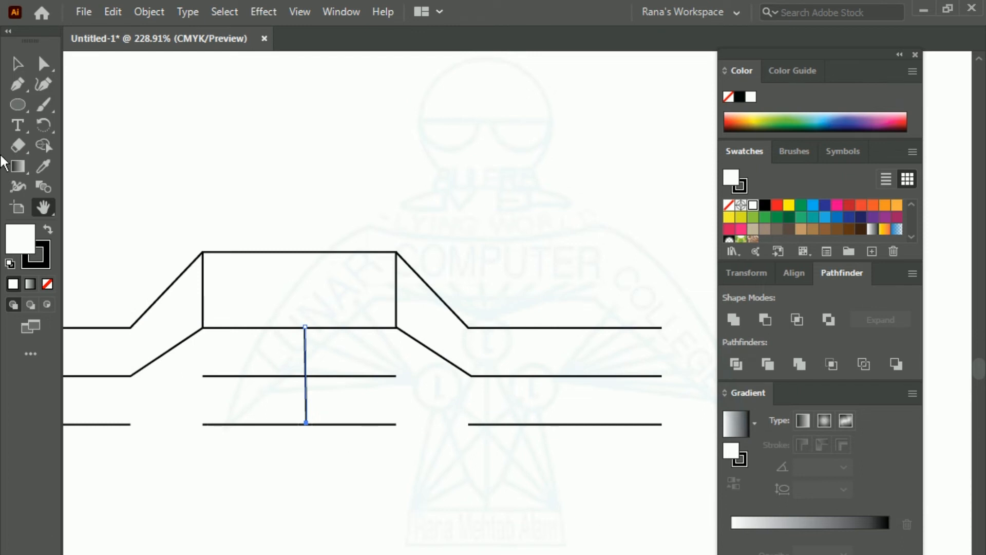
{"action": "left_click", "coordinate": [16, 84]}
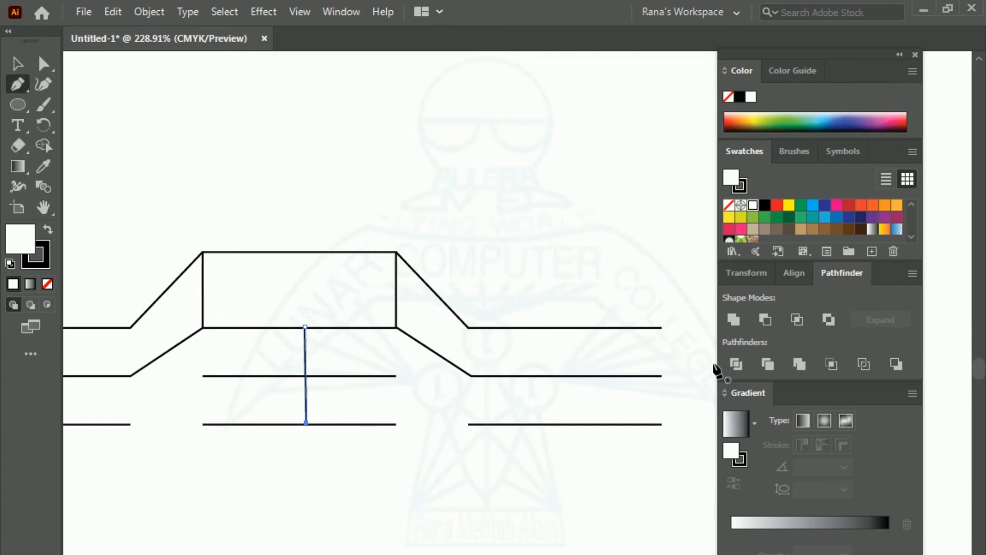
{"action": "left_click", "coordinate": [662, 328]}
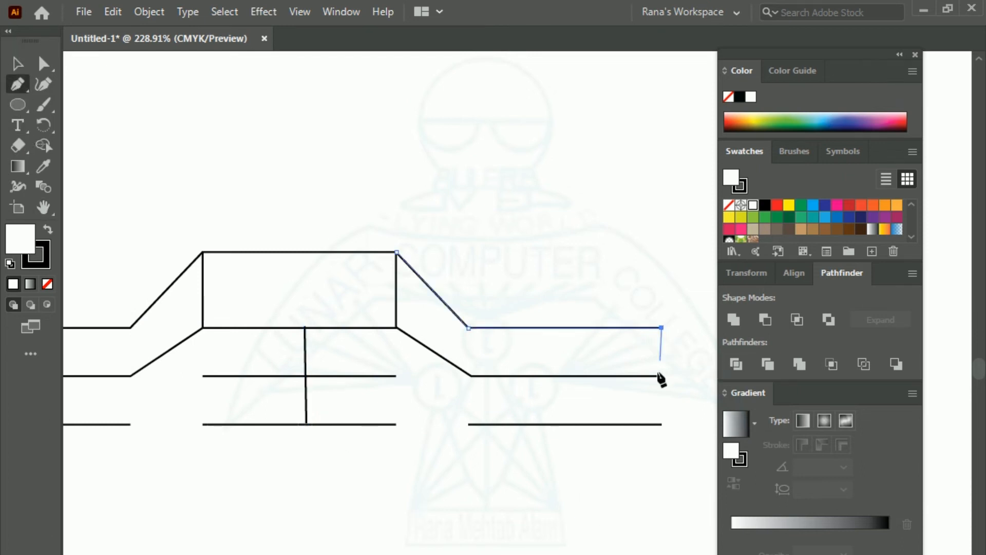
{"action": "left_click", "coordinate": [661, 424]}
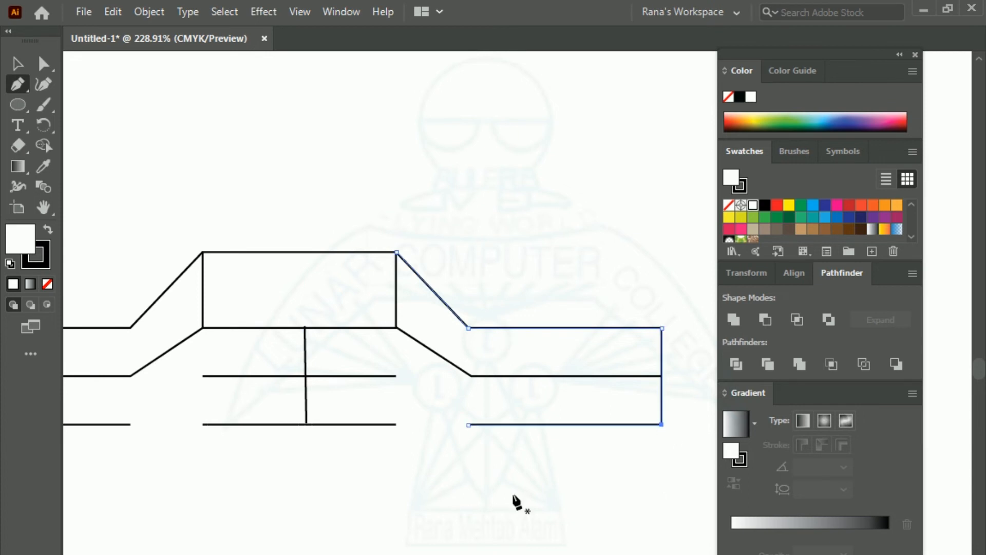
{"action": "left_click", "coordinate": [15, 64]}
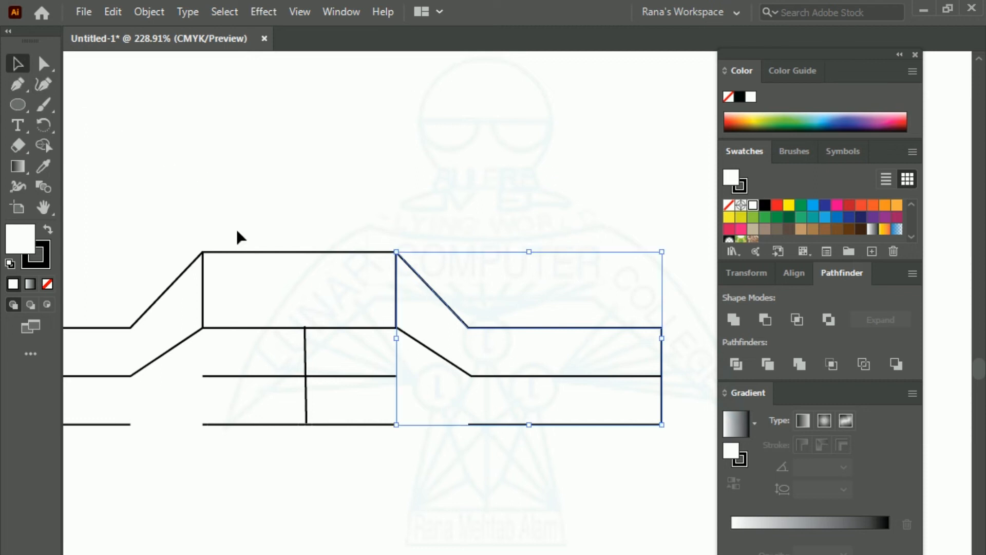
{"action": "left_click", "coordinate": [361, 480]}
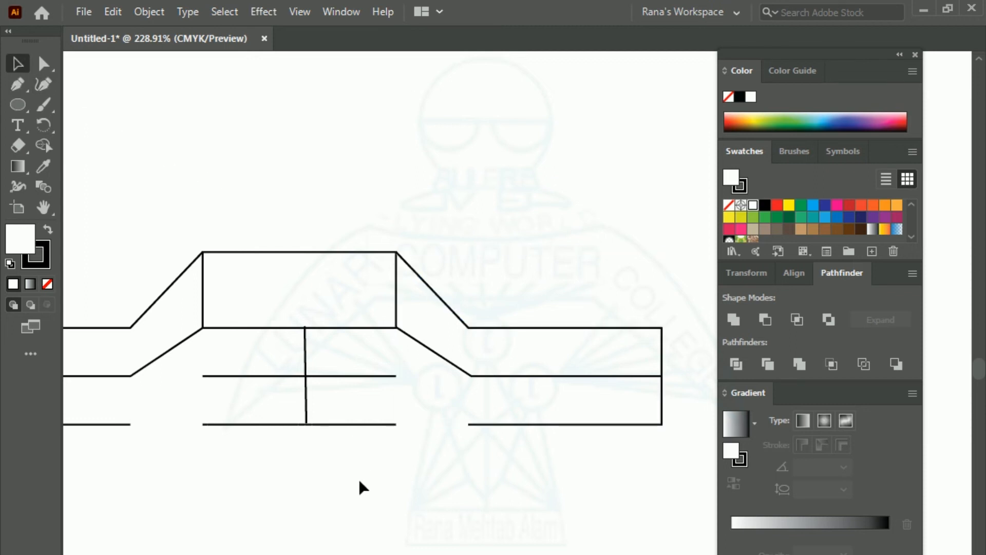
Draw a circle below the diagram and place it over the gap between the bottom left and bottom middle lines.
{"action": "scroll", "coordinate": [358, 481], "scroll_direction": "down", "scroll_amount": 2}
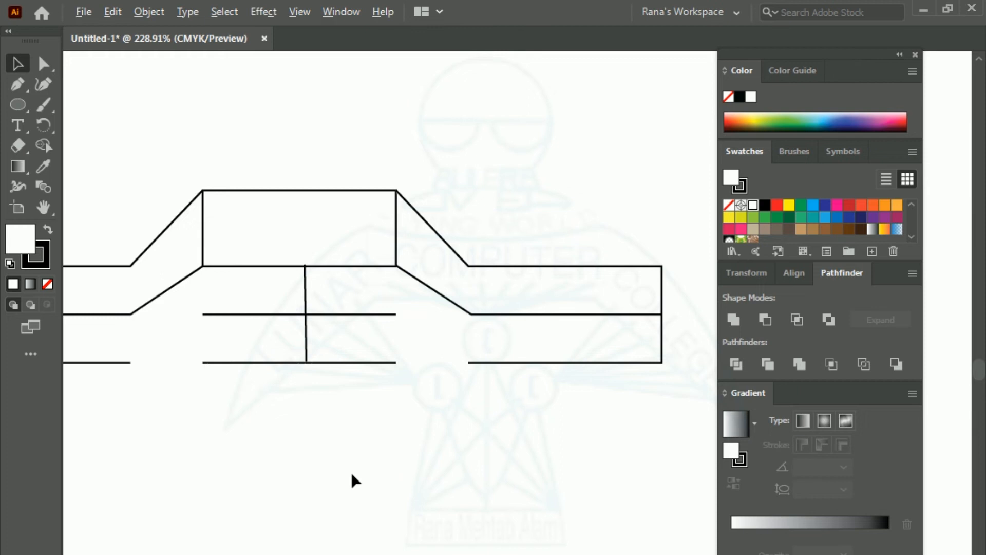
{"action": "scroll", "coordinate": [351, 474], "scroll_direction": "down", "scroll_amount": 3}
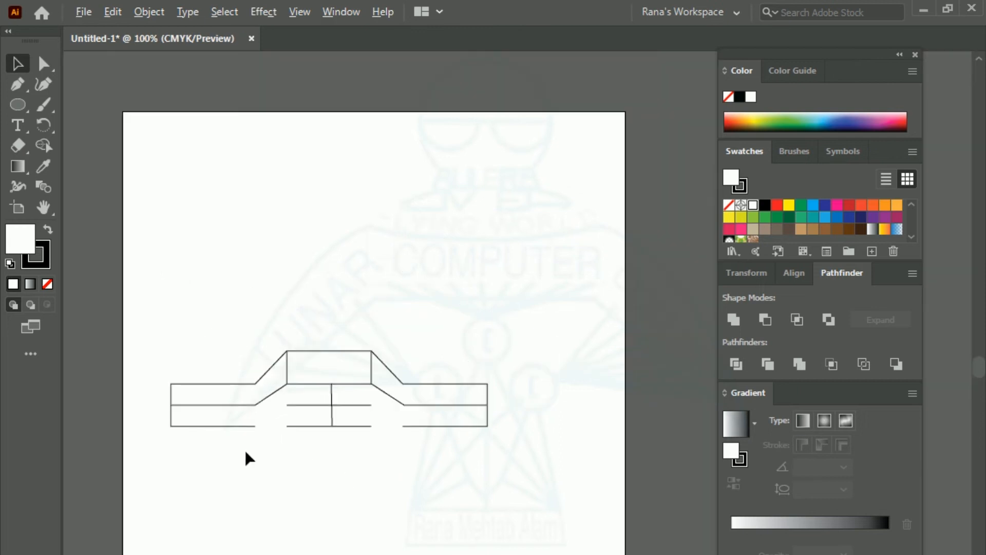
{"action": "scroll", "coordinate": [245, 453], "scroll_direction": "up", "scroll_amount": 1}
{"action": "scroll", "coordinate": [244, 453], "scroll_direction": "up", "scroll_amount": 1}
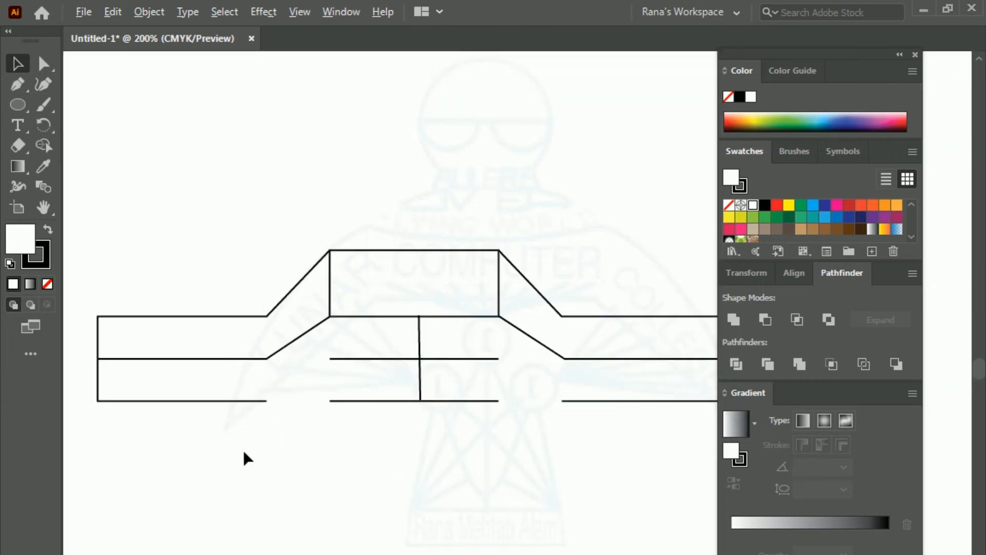
{"action": "scroll", "coordinate": [244, 455], "scroll_direction": "down", "scroll_amount": 1}
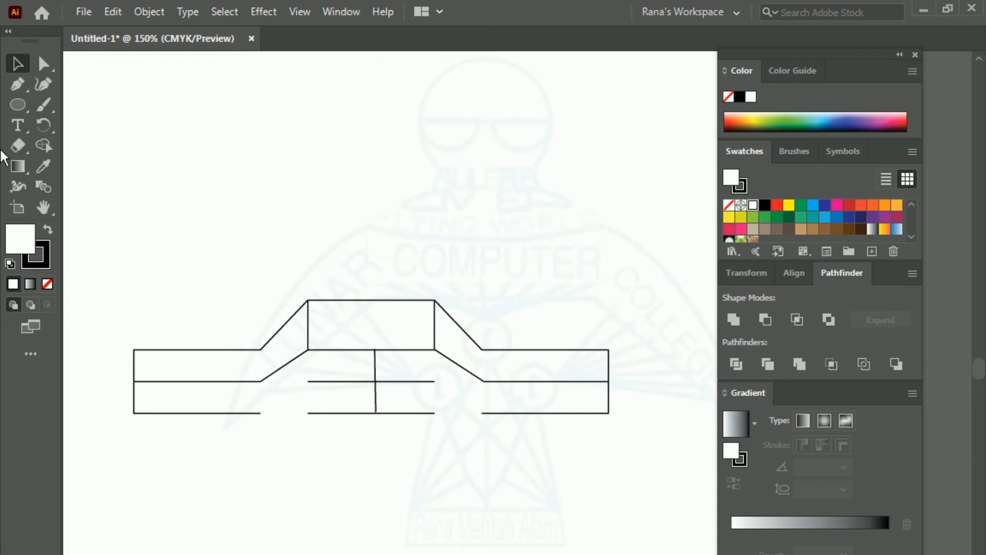
{"action": "left_click", "coordinate": [16, 107]}
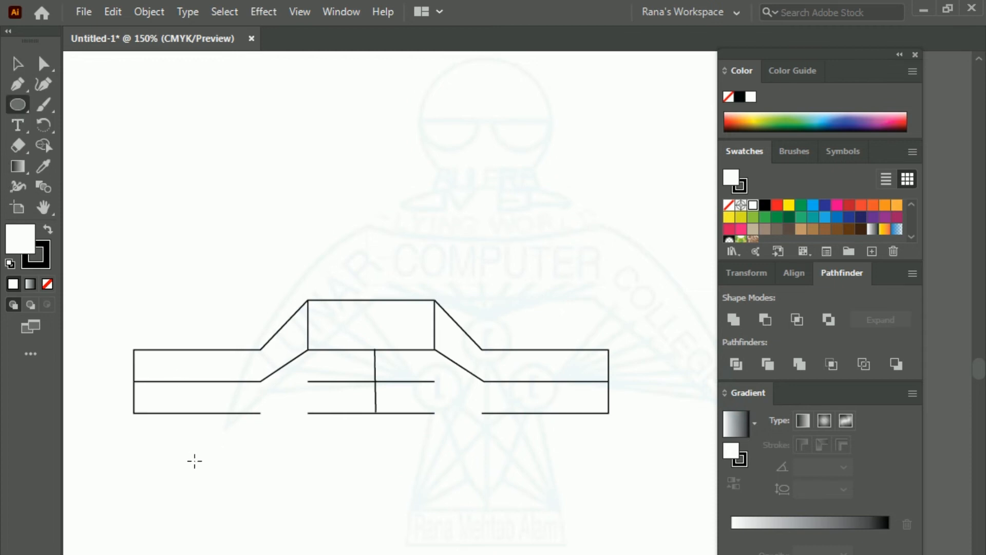
{"action": "left_click_drag", "start_coordinate": [195, 461], "coordinate": [257, 533]}
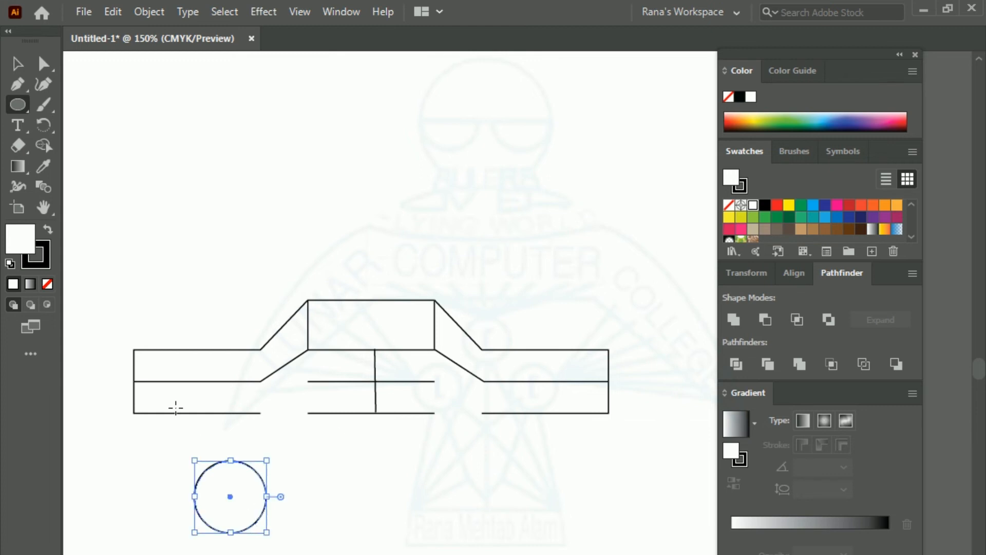
{"action": "left_click", "coordinate": [17, 62]}
{"action": "left_click", "coordinate": [268, 502]}
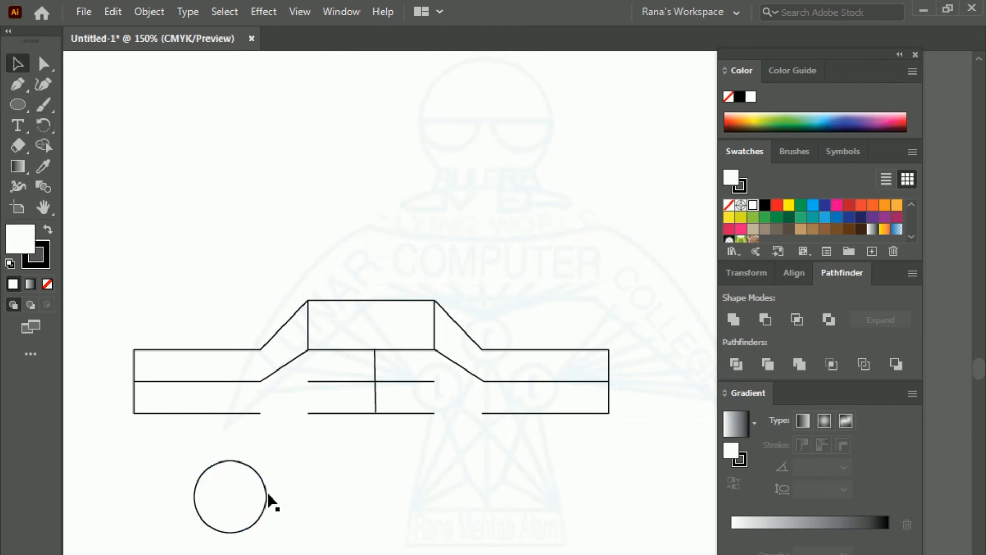
{"action": "left_click", "coordinate": [237, 498]}
{"action": "left_click_drag", "start_coordinate": [233, 508], "coordinate": [313, 450]}
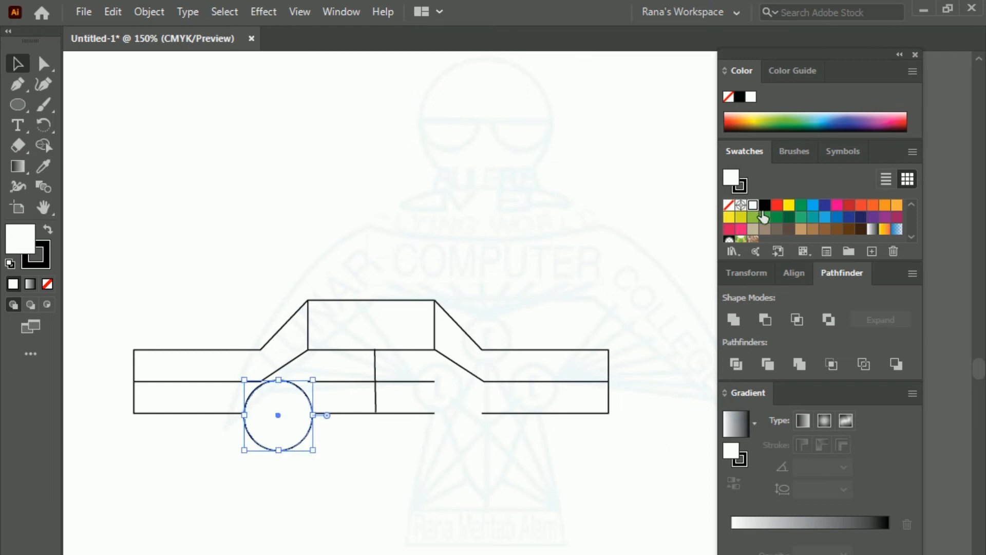
Fill the circle black and duplicate it horizontally onto the gap between the bottom middle and bottom right lines.
{"action": "left_click", "coordinate": [765, 205]}
{"action": "left_click", "coordinate": [20, 65]}
{"action": "left_click", "coordinate": [260, 479]}
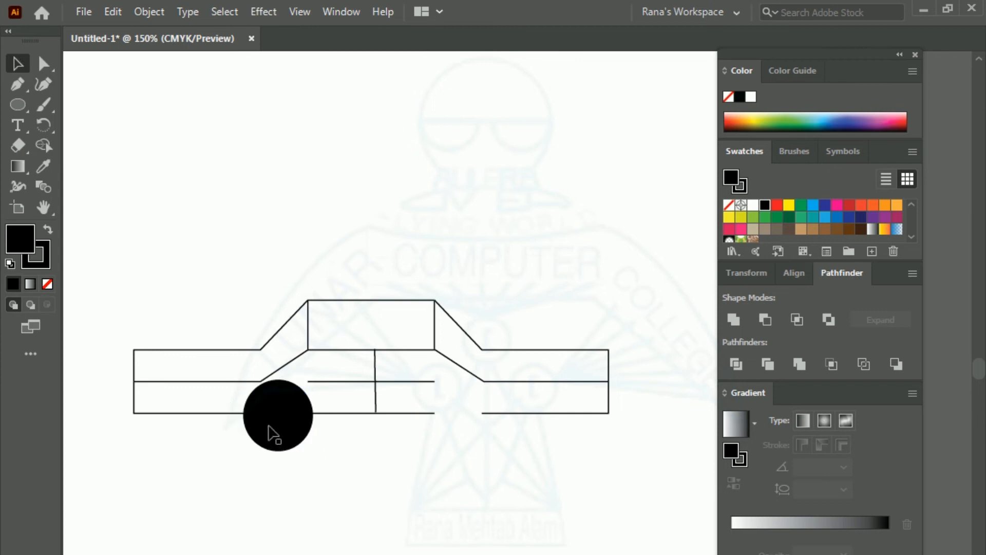
{"action": "left_click_drag", "start_coordinate": [274, 434], "coordinate": [448, 437]}
{"action": "left_click", "coordinate": [410, 511]}
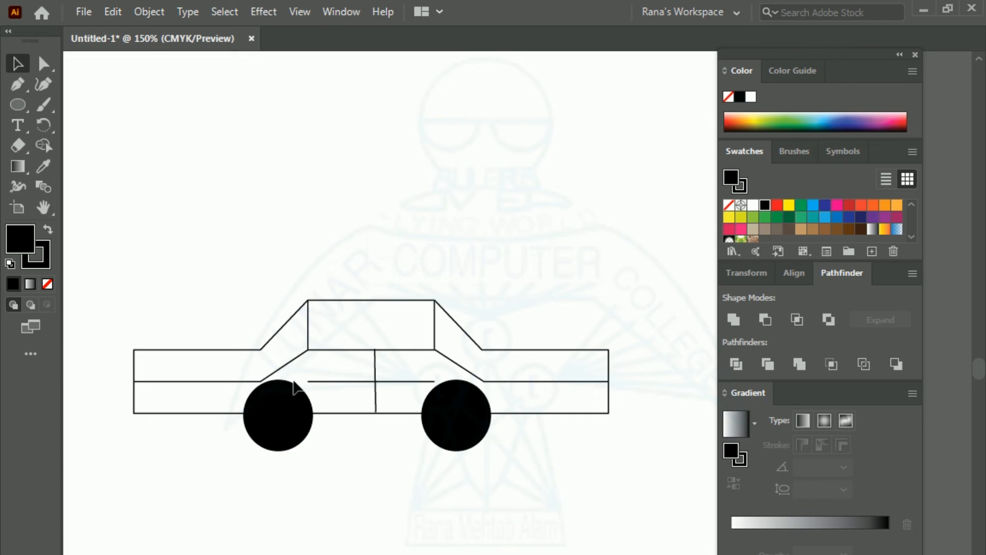
Extend both ends of the line through the doors with Pen segments to meet the adjacent lines above the wheels.
{"action": "left_click", "coordinate": [23, 83]}
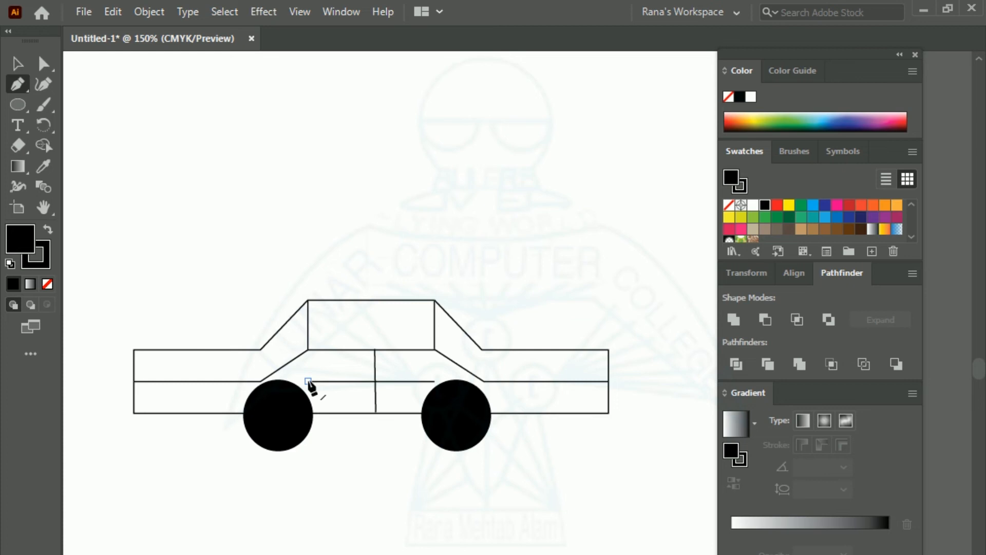
{"action": "left_click", "coordinate": [309, 381]}
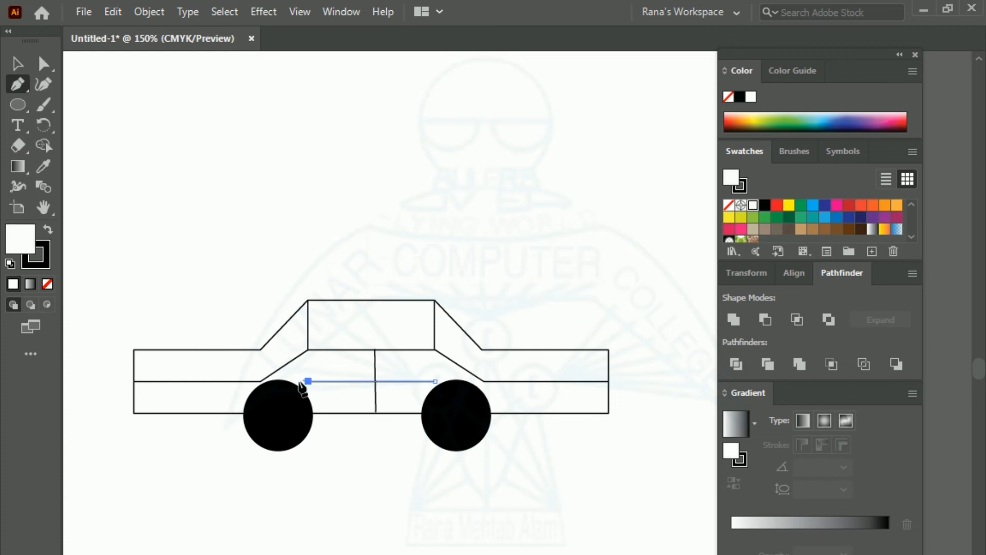
{"action": "left_click", "coordinate": [260, 382]}
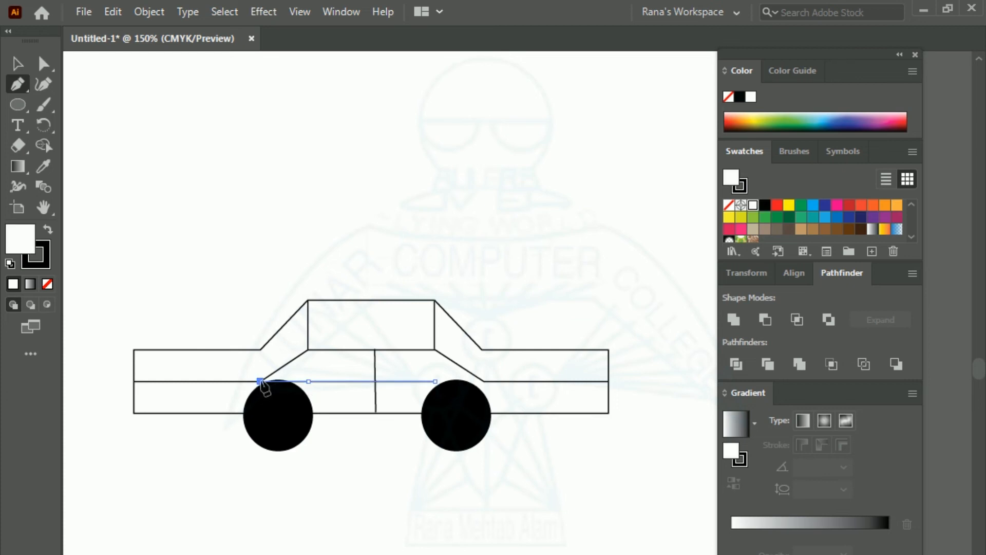
{"action": "left_click", "coordinate": [435, 381]}
{"action": "left_click", "coordinate": [484, 382]}
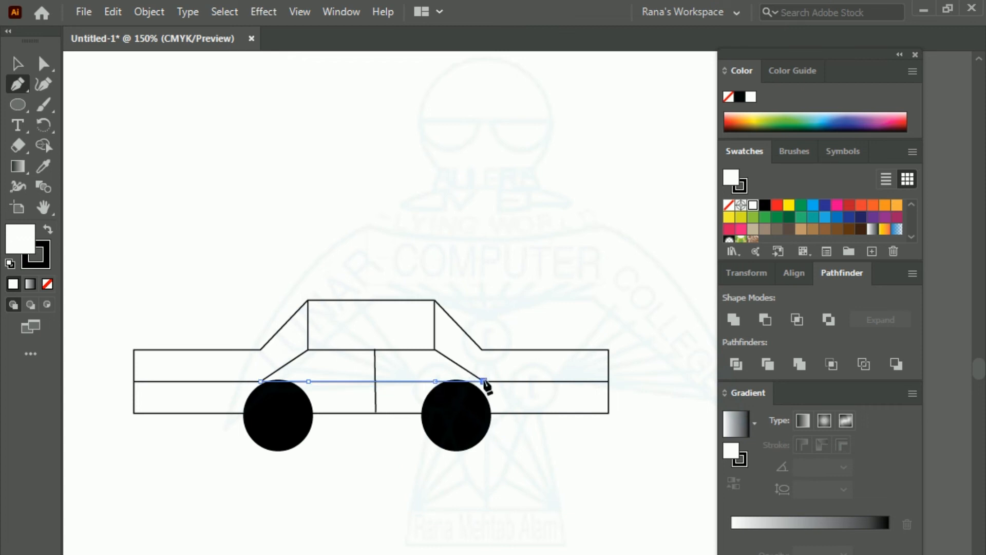
Bend the two line extensions above the wheels upward into shallow arches with the Curvature tool, then deselect the path.
{"action": "left_click", "coordinate": [47, 85]}
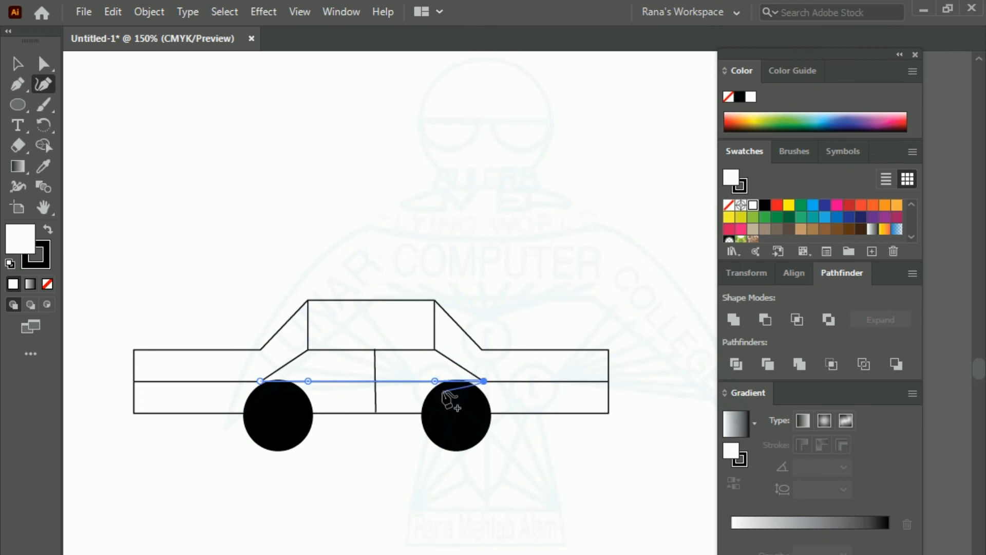
{"action": "key", "text": "Escape"}
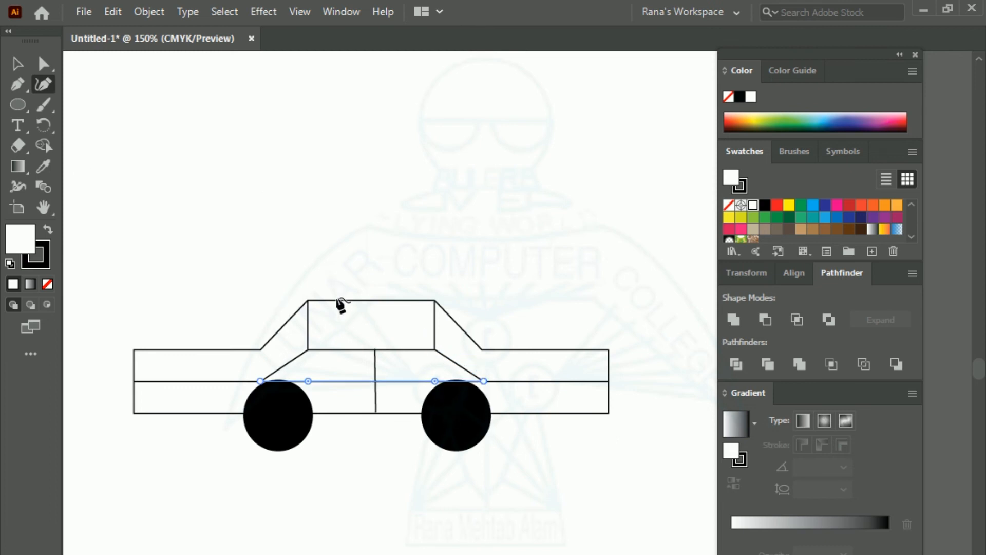
{"action": "left_click_drag", "start_coordinate": [453, 382], "coordinate": [456, 373]}
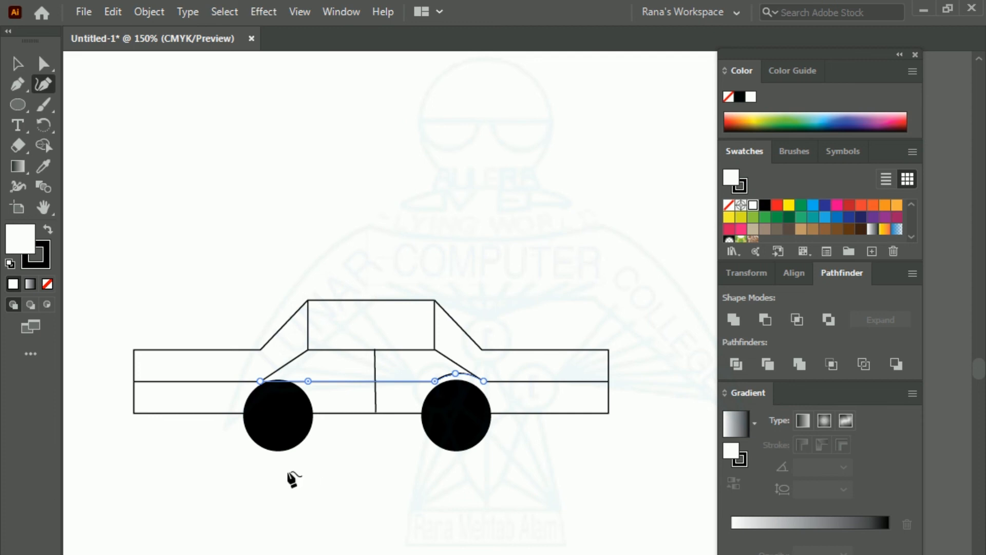
{"action": "left_click_drag", "start_coordinate": [282, 381], "coordinate": [280, 375]}
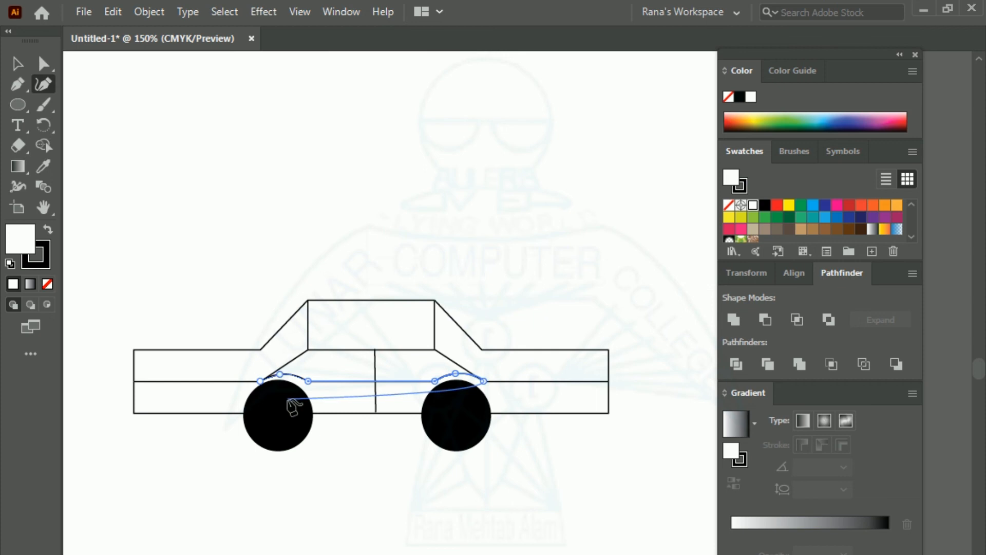
{"action": "key", "text": "Escape"}
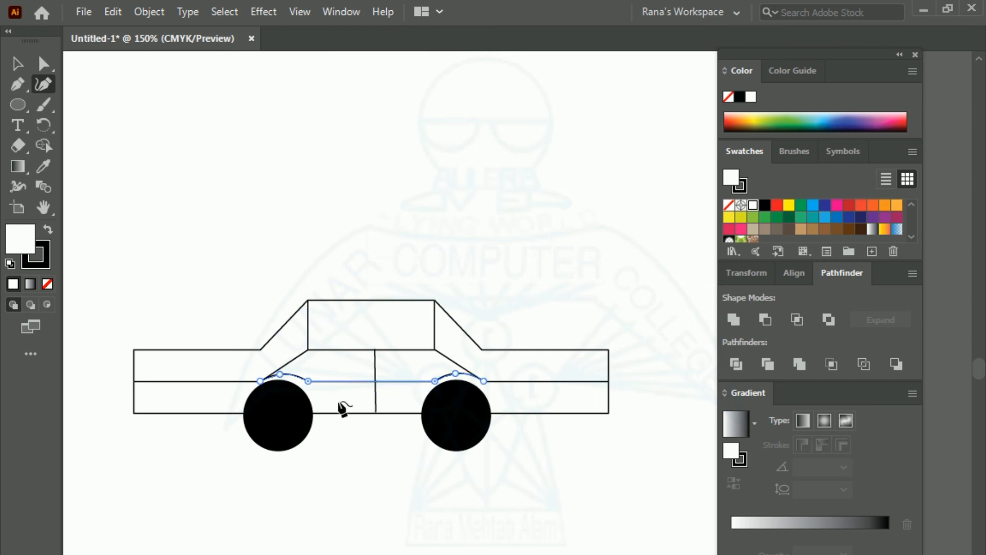
{"action": "left_click", "coordinate": [21, 62]}
{"action": "left_click", "coordinate": [231, 175]}
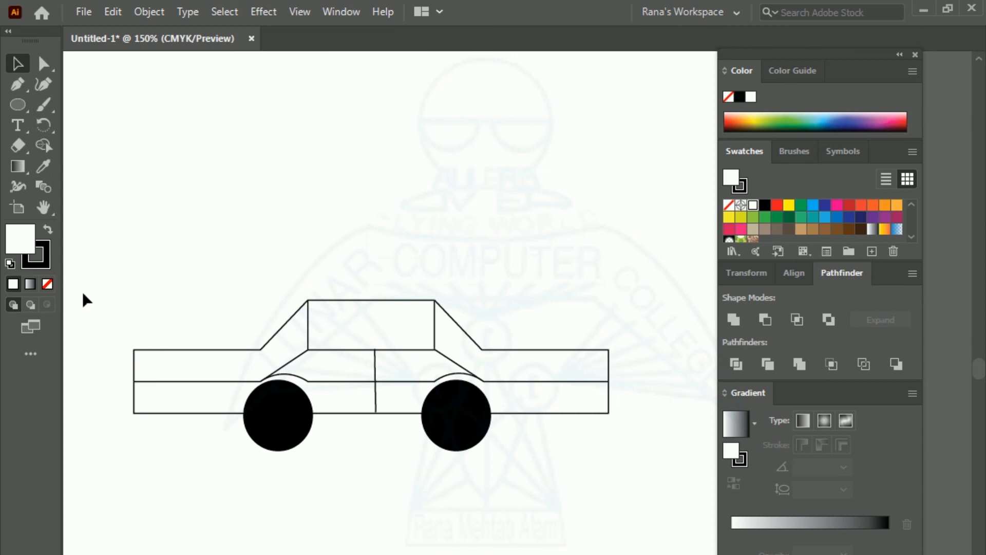
Shorten the car's left body section by scaling its outer edge inward, and narrow the right section slightly the same way.
{"action": "left_click_drag", "start_coordinate": [111, 311], "coordinate": [171, 476]}
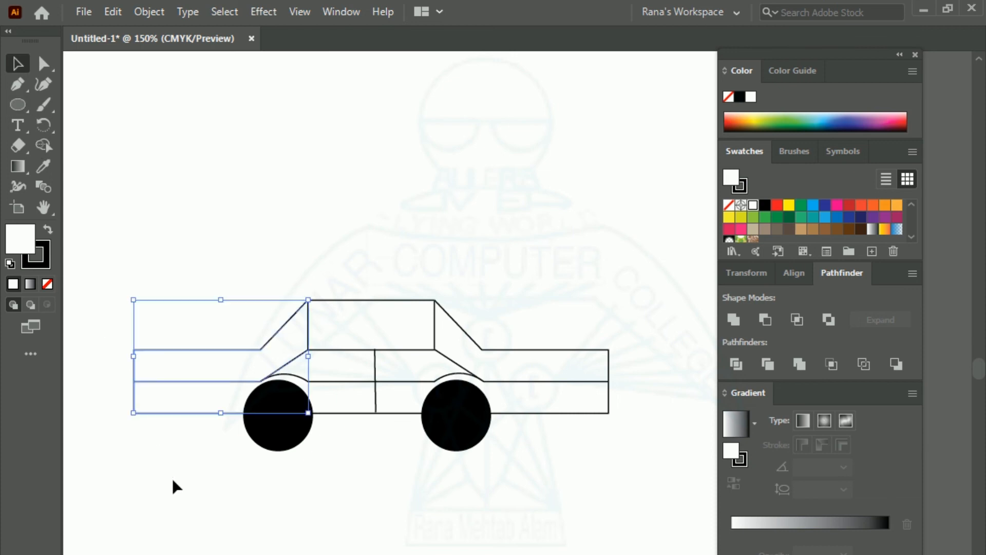
{"action": "left_click_drag", "start_coordinate": [133, 363], "coordinate": [177, 364]}
{"action": "left_click", "coordinate": [388, 437]}
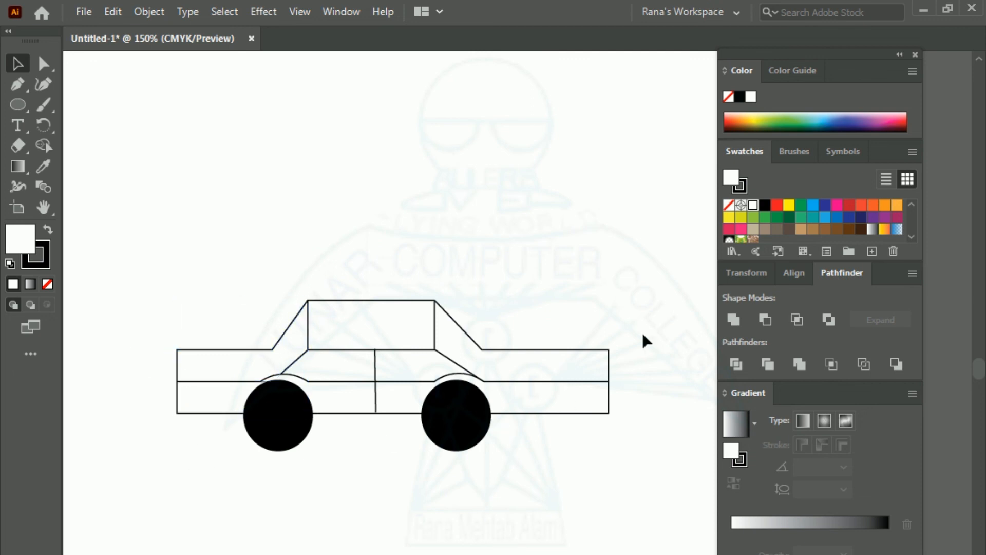
{"action": "left_click_drag", "start_coordinate": [663, 365], "coordinate": [566, 456]}
{"action": "left_click_drag", "start_coordinate": [607, 355], "coordinate": [589, 356]}
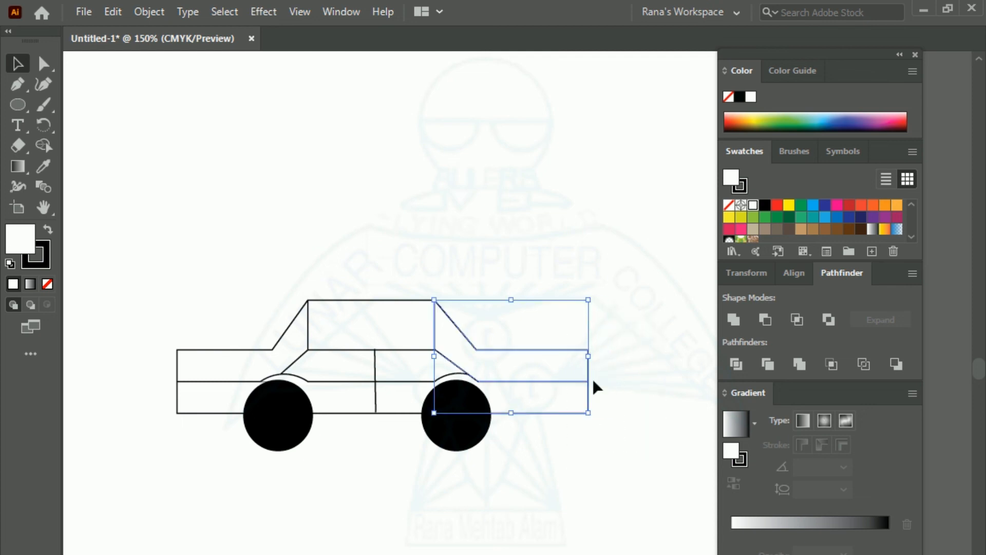
{"action": "left_click", "coordinate": [595, 486]}
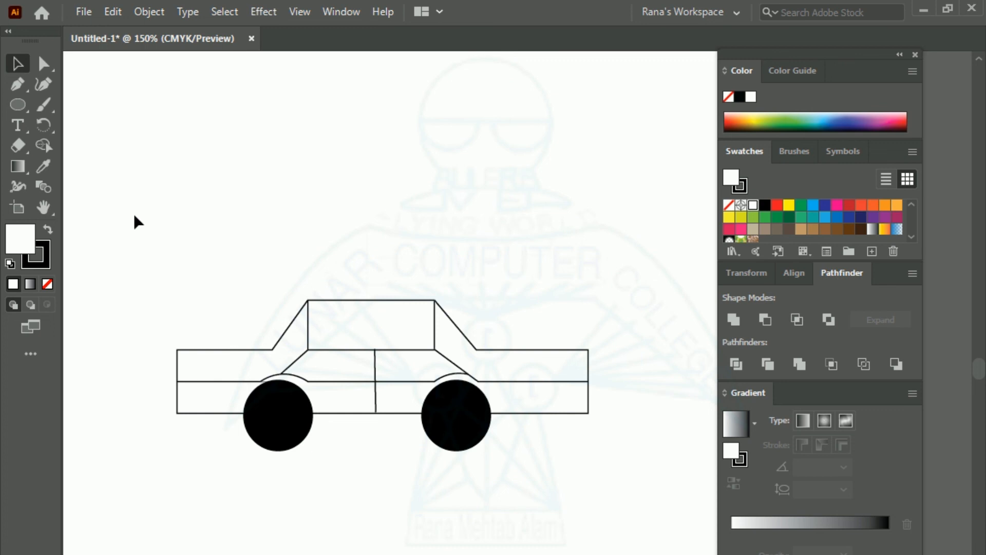
{"action": "left_click_drag", "start_coordinate": [122, 216], "coordinate": [675, 534]}
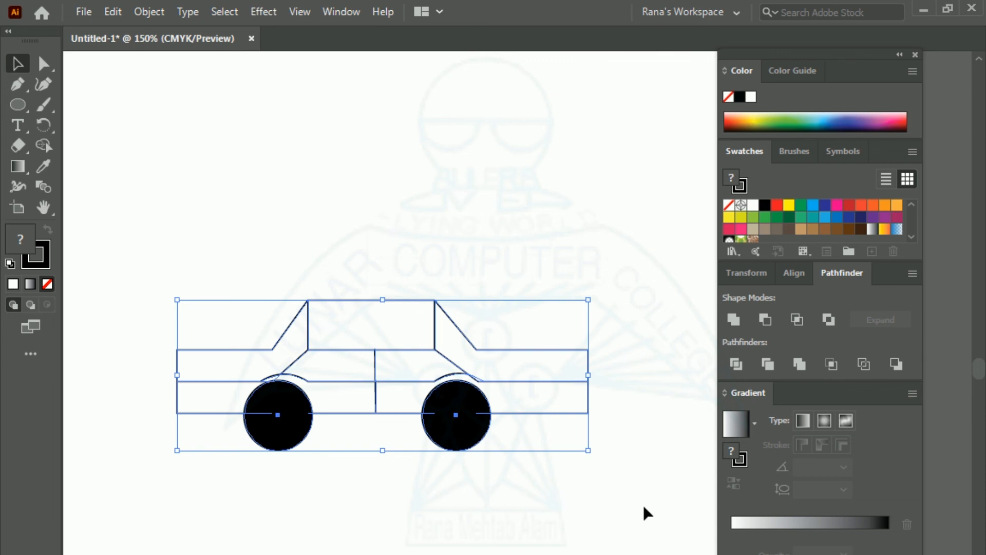
{"action": "key", "text": "z"}
{"action": "left_click_drag", "start_coordinate": [131, 225], "coordinate": [681, 527]}
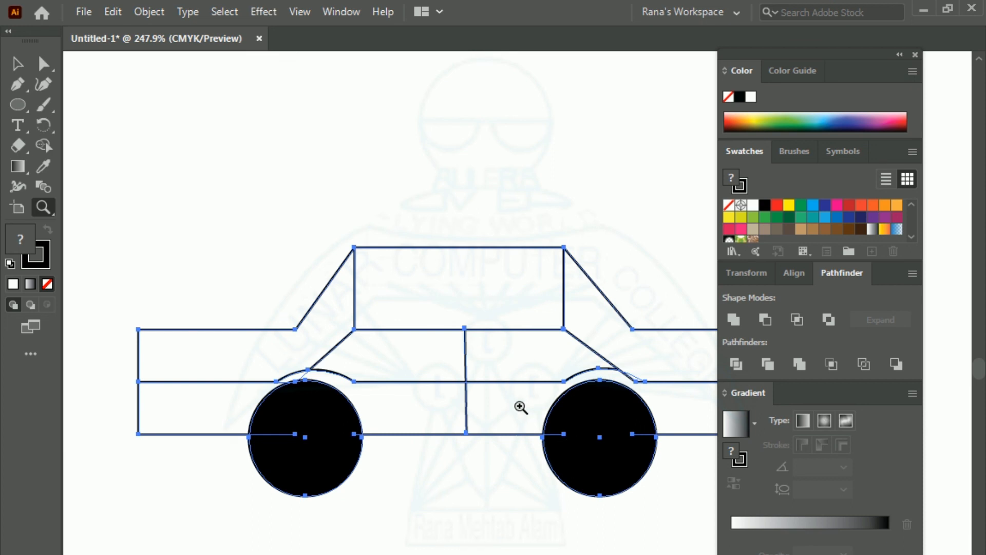
{"action": "left_click", "coordinate": [502, 355], "text": "alt"}
{"action": "left_click", "coordinate": [519, 371], "text": "alt"}
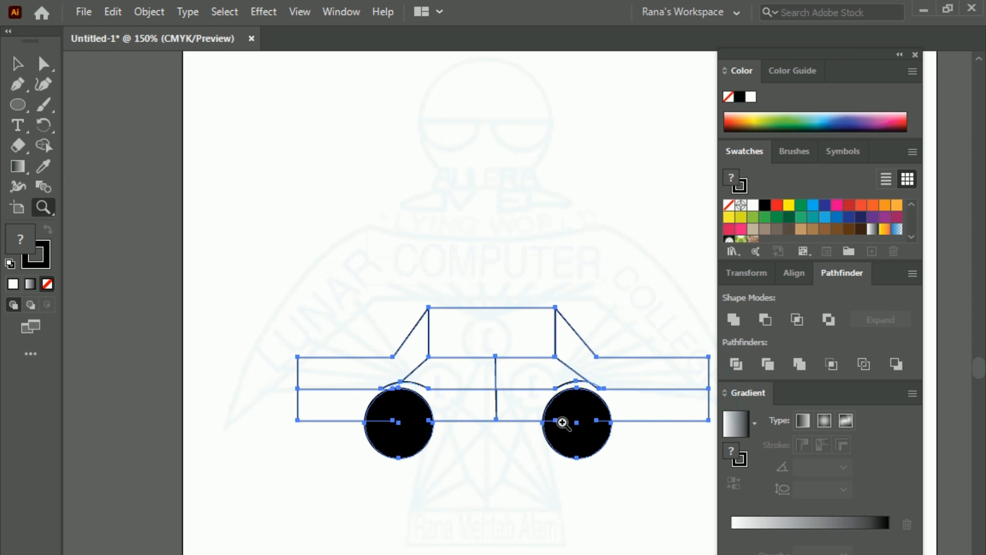
{"action": "left_click", "coordinate": [12, 67]}
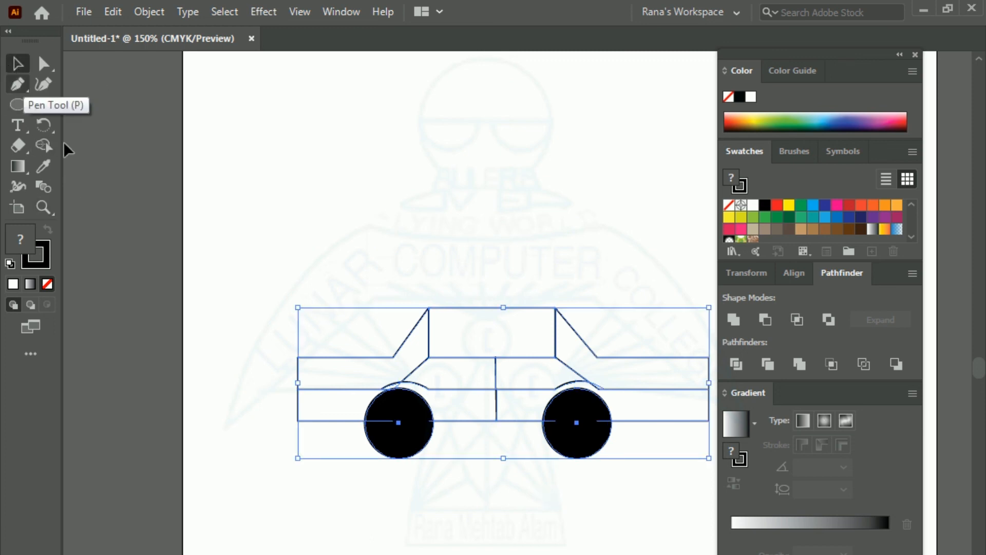
{"action": "left_click", "coordinate": [394, 534]}
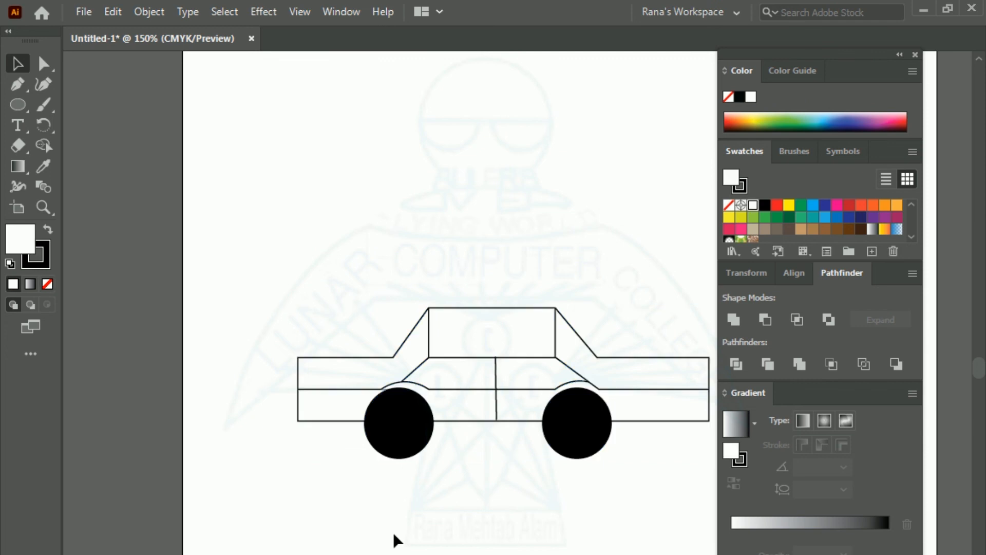